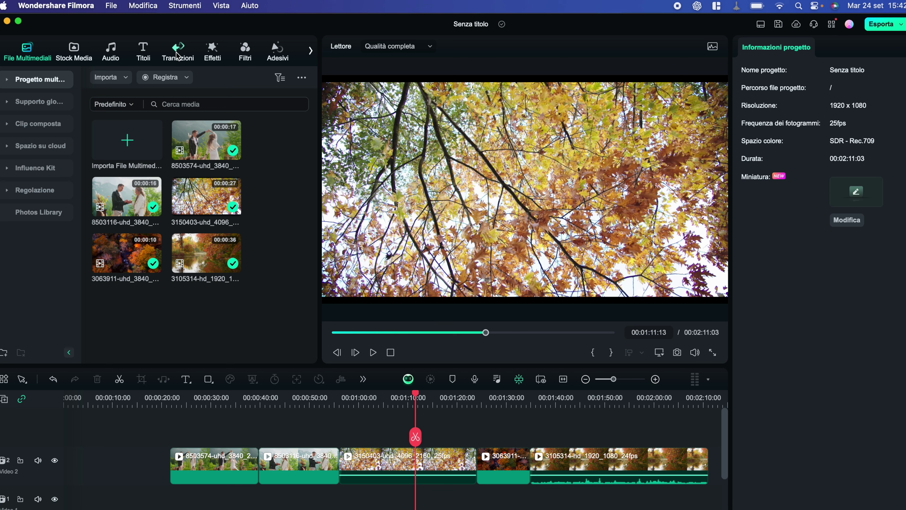
# Open the transitions library, expand the Transizione group and look through its Tendenze transitions
pyautogui.click(178, 55)
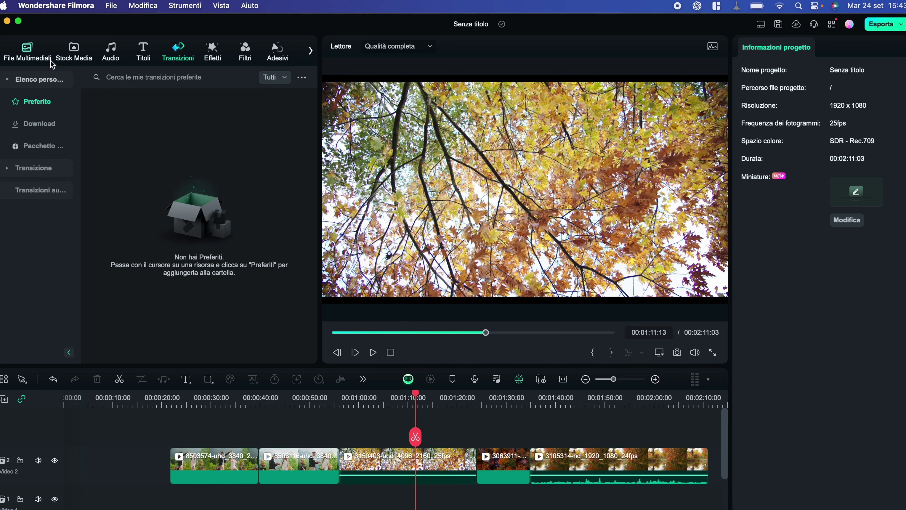
pyautogui.click(31, 57)
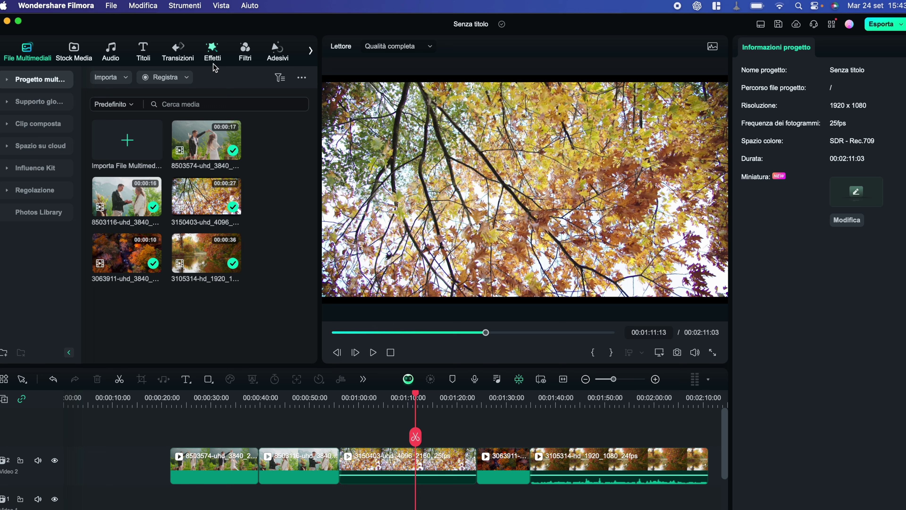
pyautogui.click(174, 52)
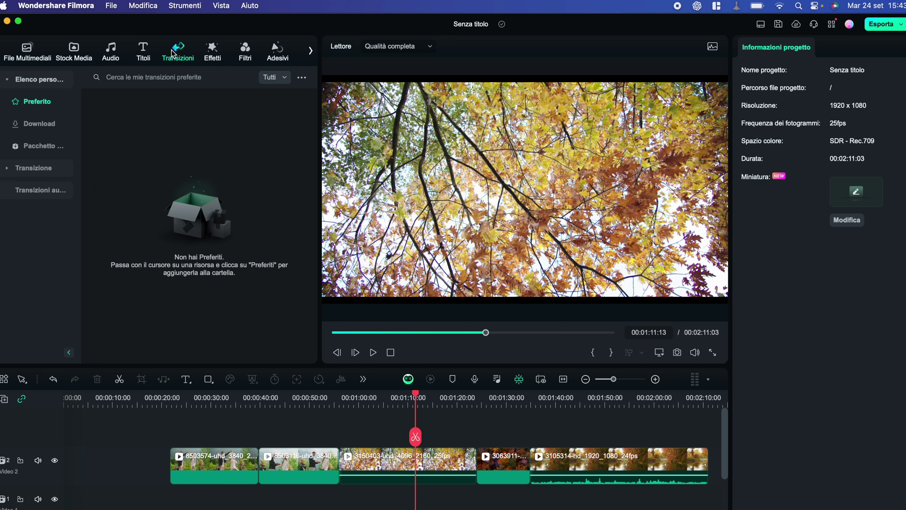
pyautogui.click(12, 80)
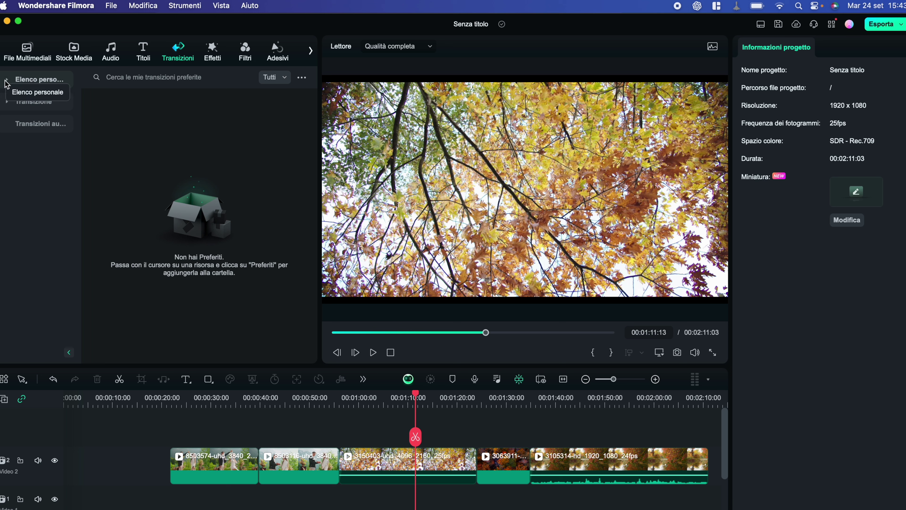
pyautogui.click(8, 105)
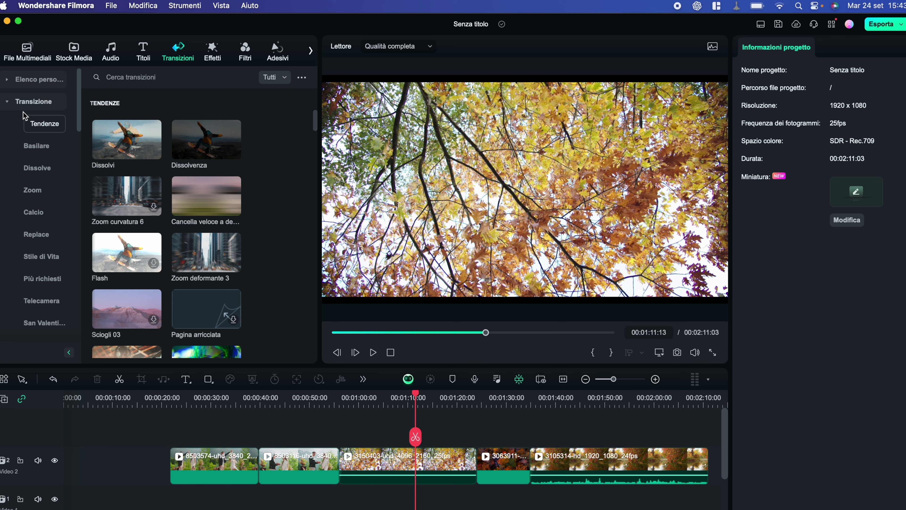
pyautogui.scroll(-2, 39, 107)
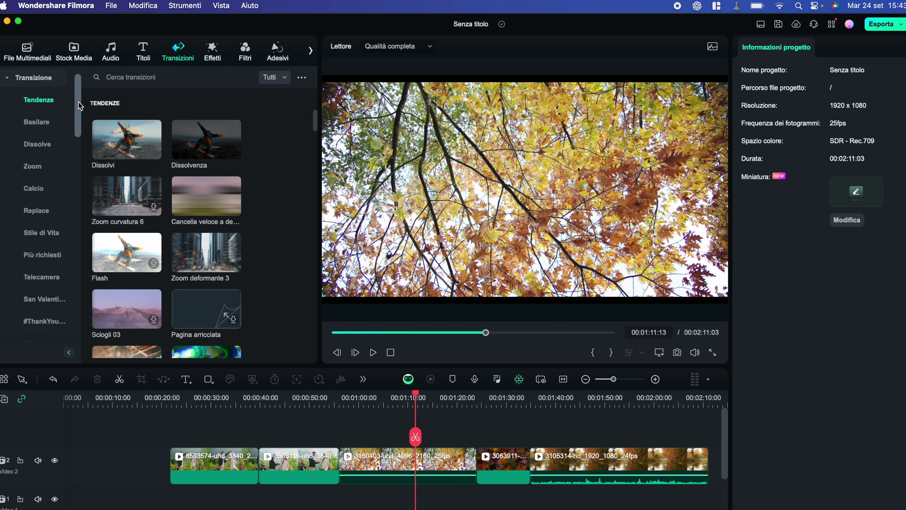
pyautogui.scroll(-3, 156, 254)
pyautogui.scroll(-4, 155, 255)
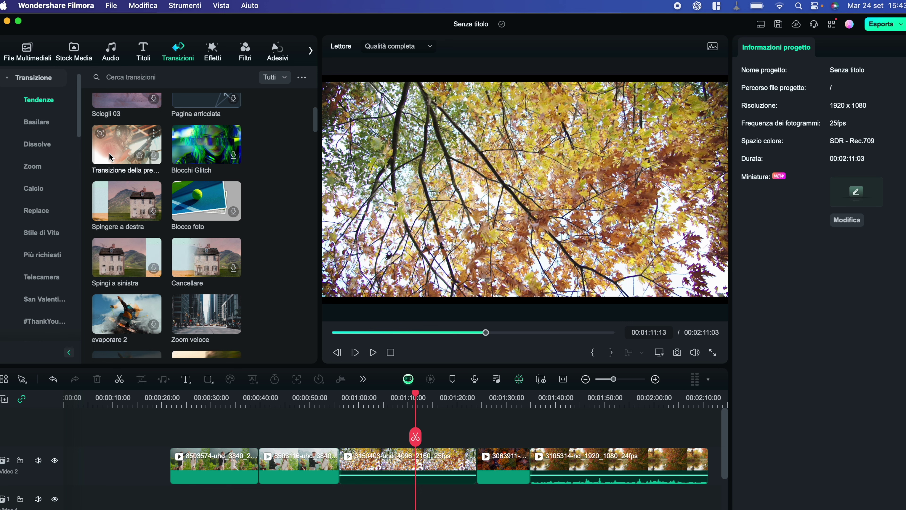
pyautogui.scroll(-2, 77, 133)
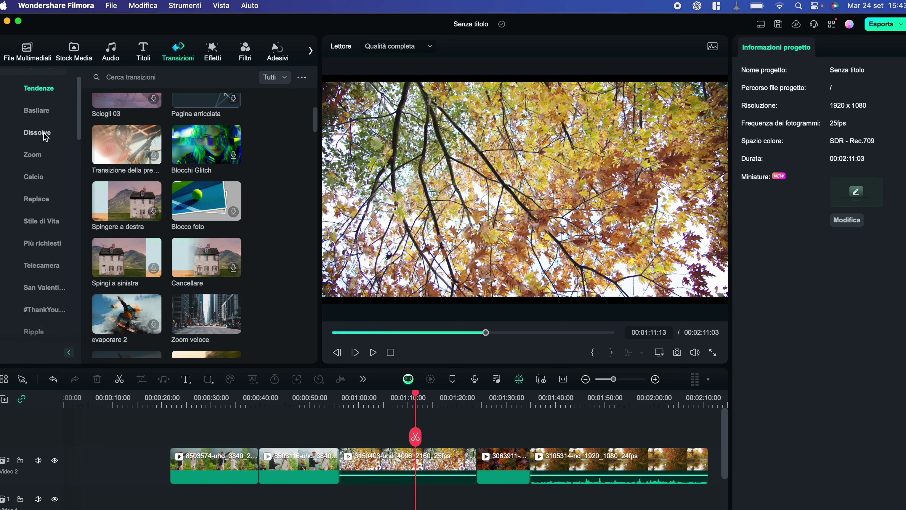
pyautogui.scroll(-5, 76, 152)
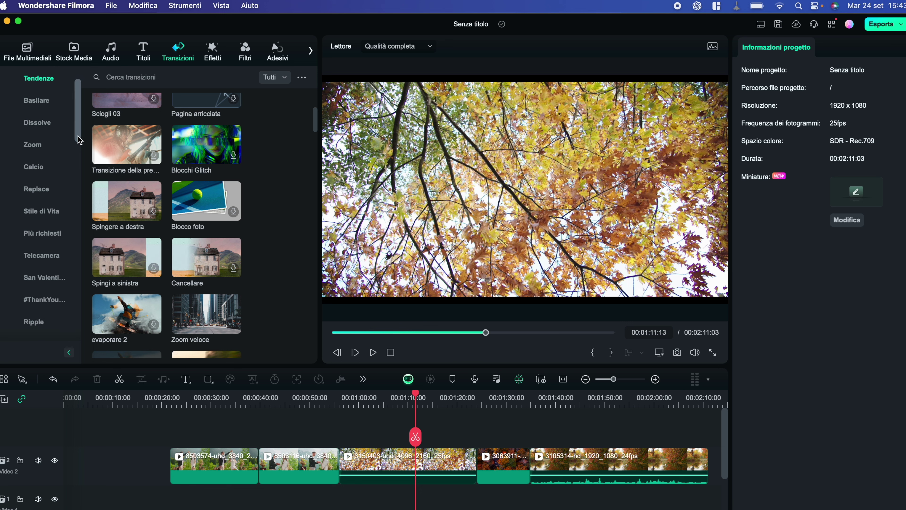
# Browse the transitions in the Calcio, San Valentino and #ThankYouSport categories
pyautogui.click(50, 113)
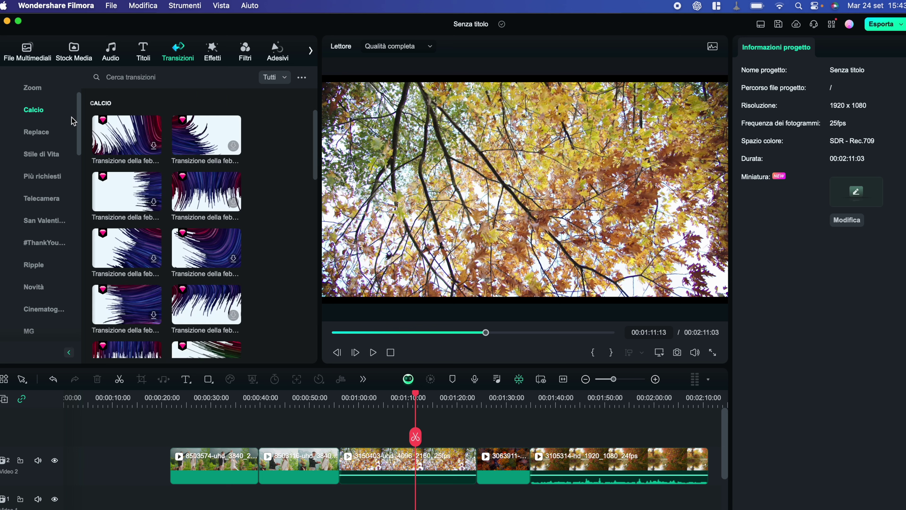
pyautogui.scroll(-2, 76, 128)
pyautogui.scroll(-4, 76, 128)
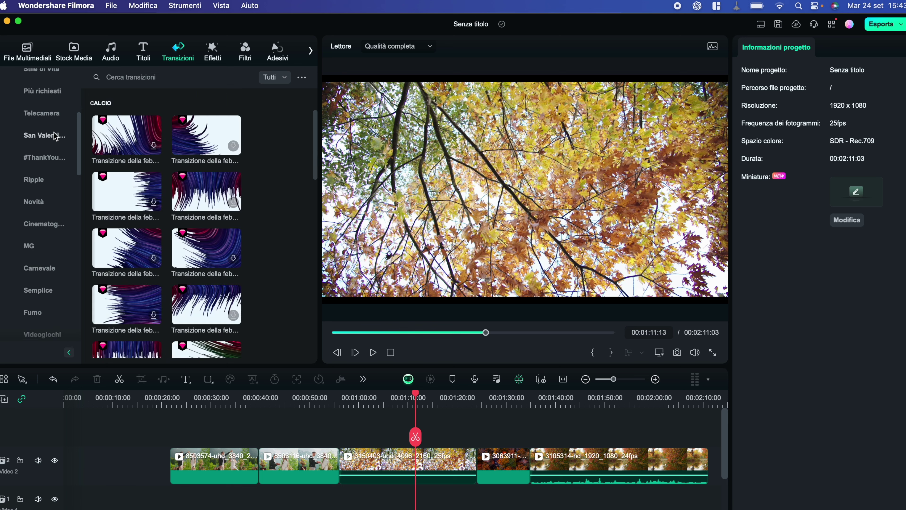
pyautogui.click(47, 139)
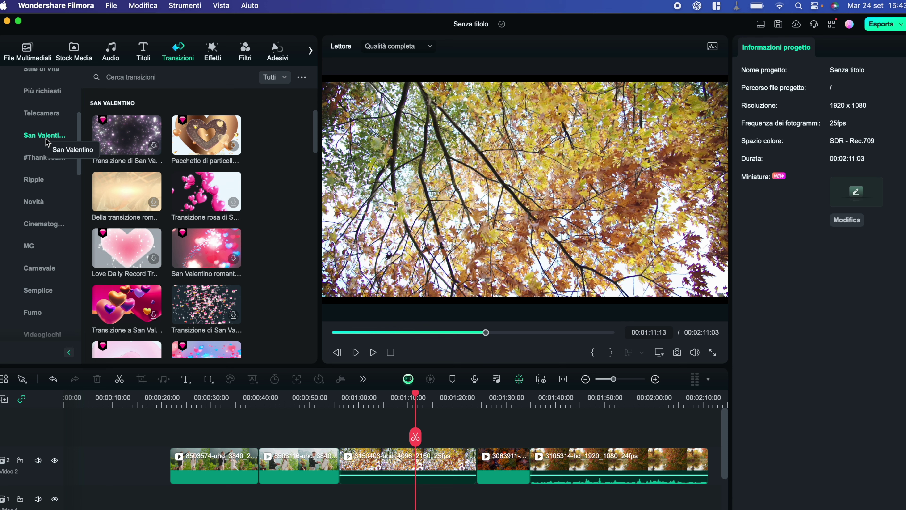
pyautogui.click(44, 158)
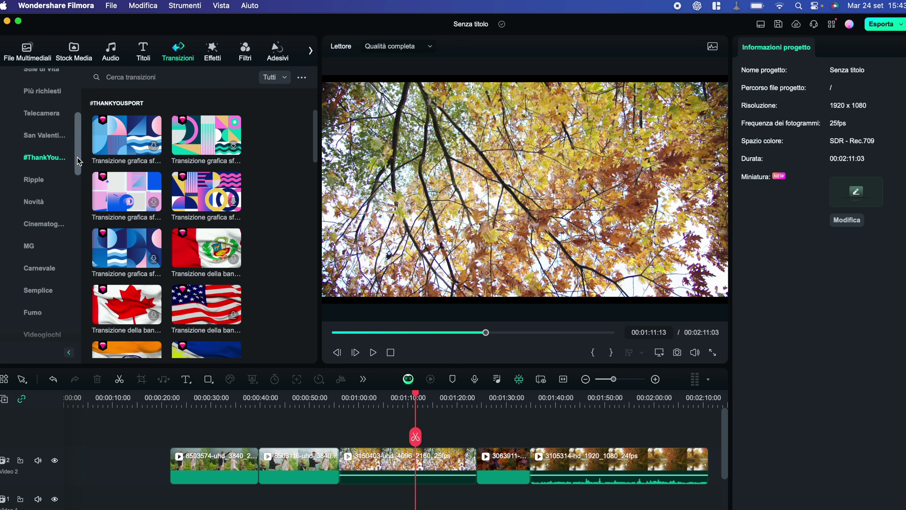
pyautogui.scroll(-4, 78, 161)
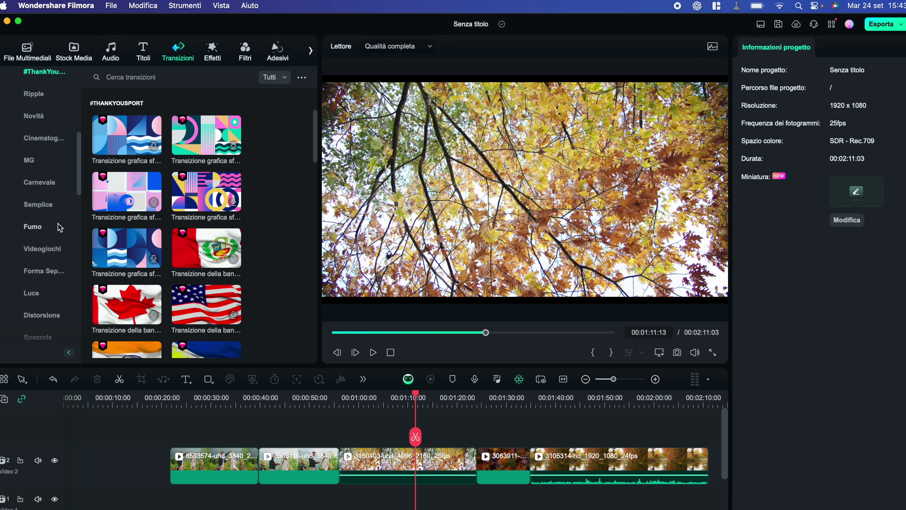
pyautogui.scroll(-3, 145, 247)
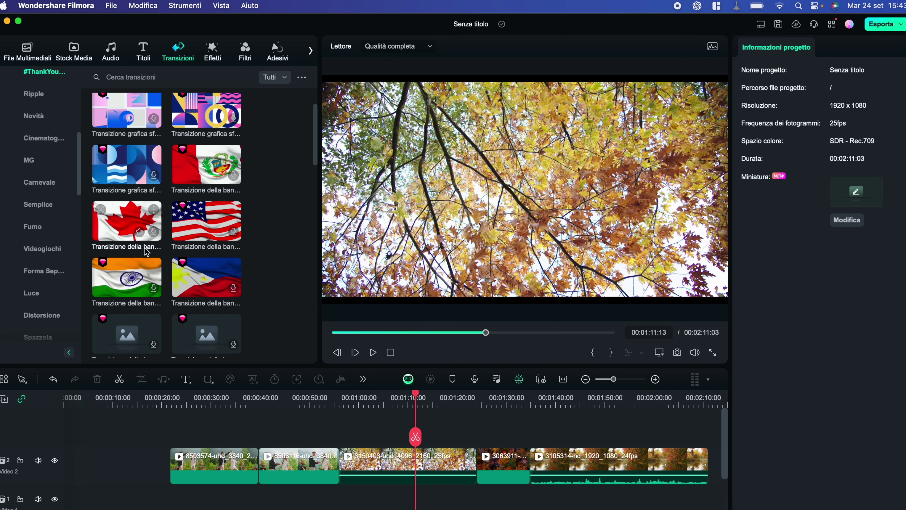
pyautogui.scroll(-5, 144, 248)
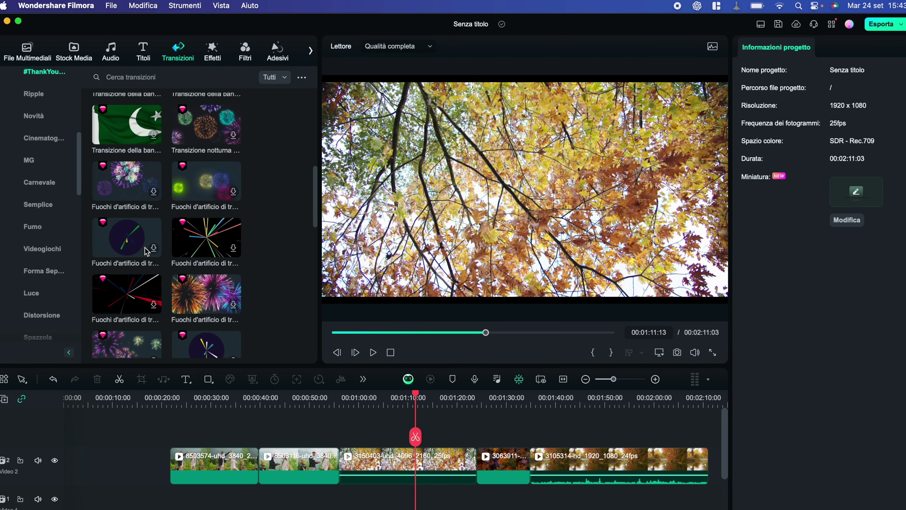
pyautogui.scroll(-3, 143, 253)
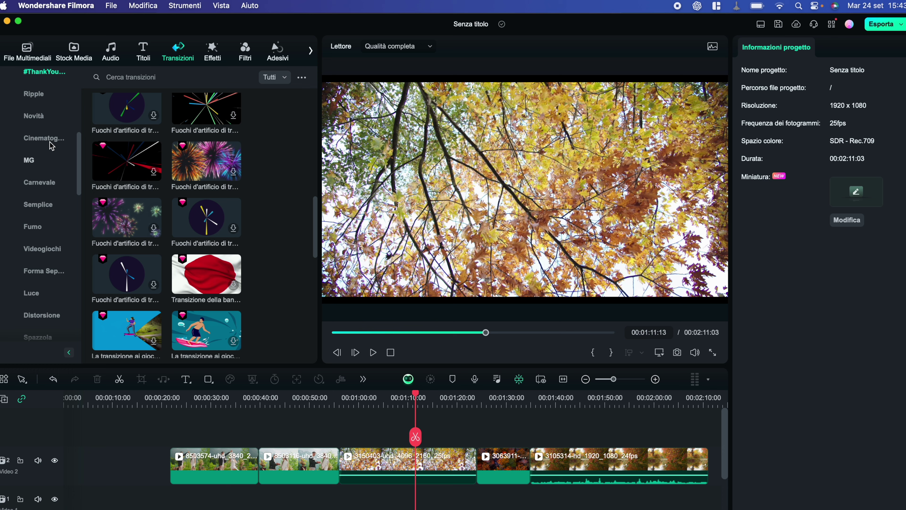
# Preview the Bursting Smoke Pack transition in the Fumo category and the green-tinted Transizione del pacc... transition in Videogiochi
pyautogui.click(33, 227)
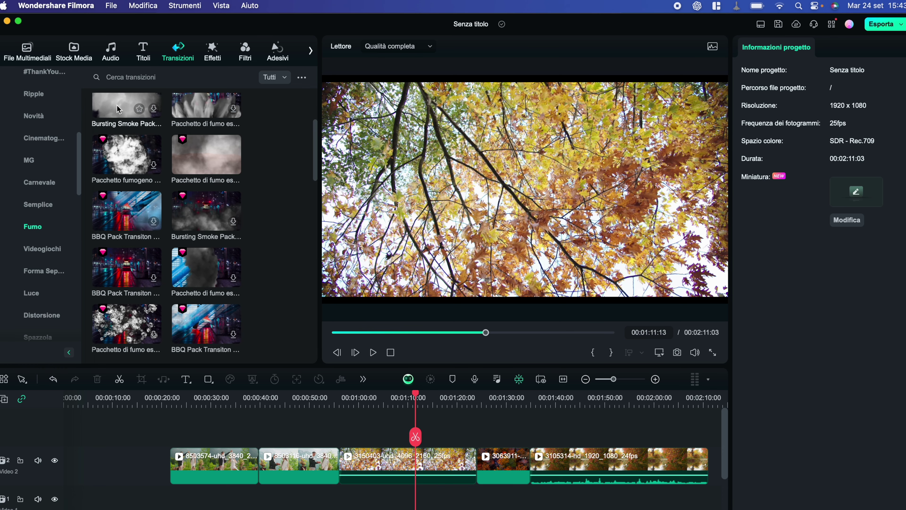
pyautogui.click(120, 109)
pyautogui.scroll(-5, 54, 215)
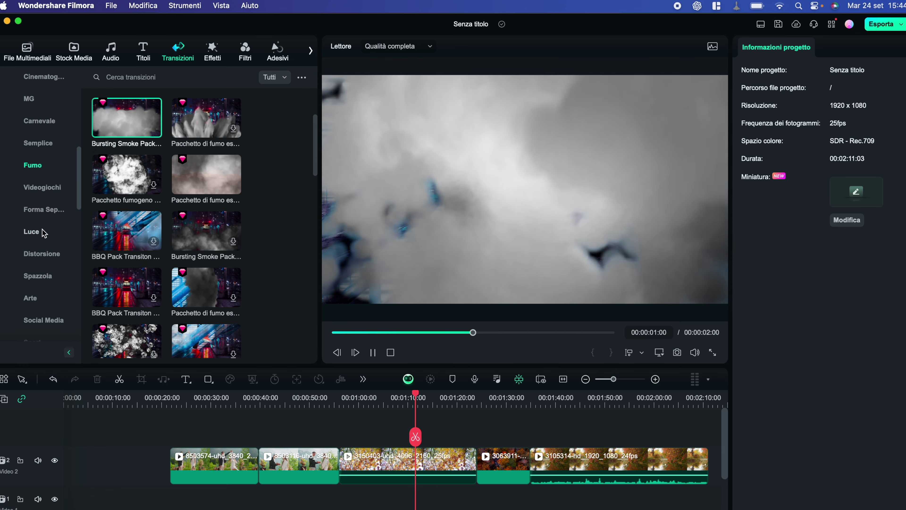
pyautogui.scroll(3, 50, 96)
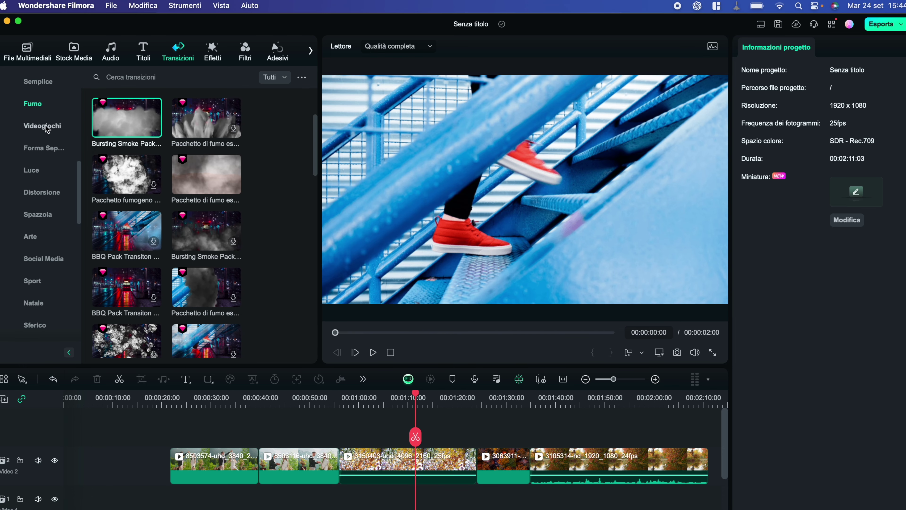
pyautogui.click(48, 126)
pyautogui.click(111, 263)
pyautogui.scroll(-10, 32, 302)
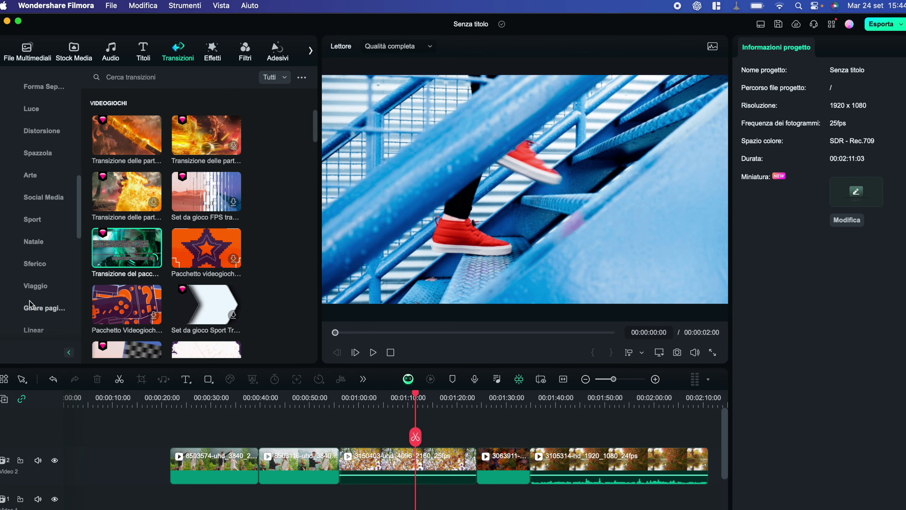
# Preview the Istruzione Bambini transition in the Educazione category, and show the Branding transitions
pyautogui.click(42, 111)
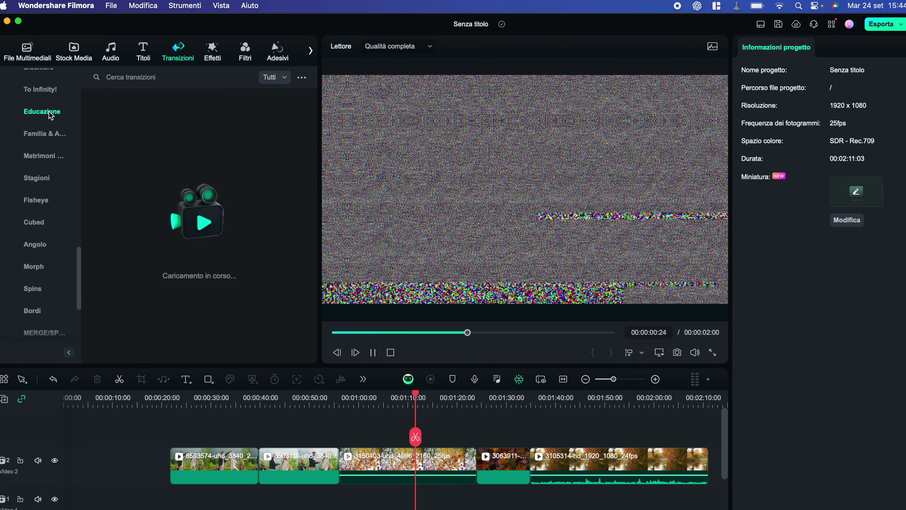
pyautogui.click(139, 268)
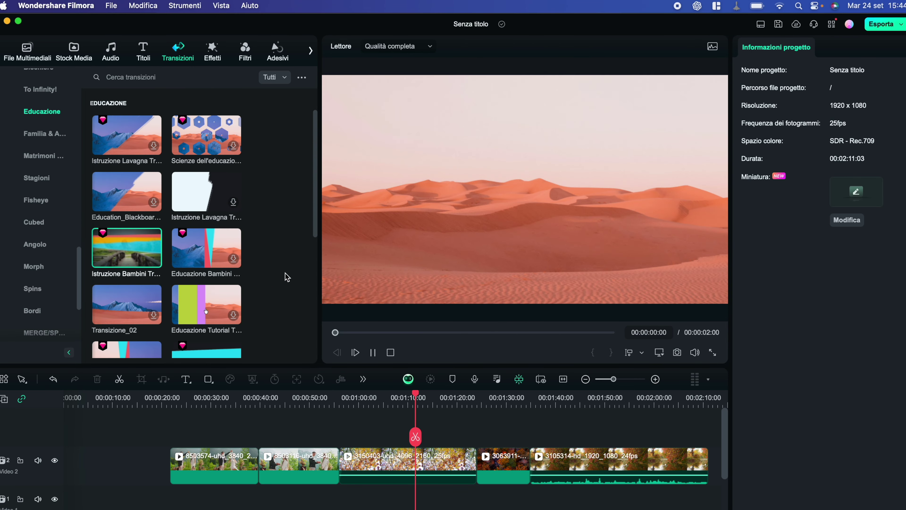
pyautogui.scroll(-5, 178, 283)
pyautogui.scroll(-6, 68, 313)
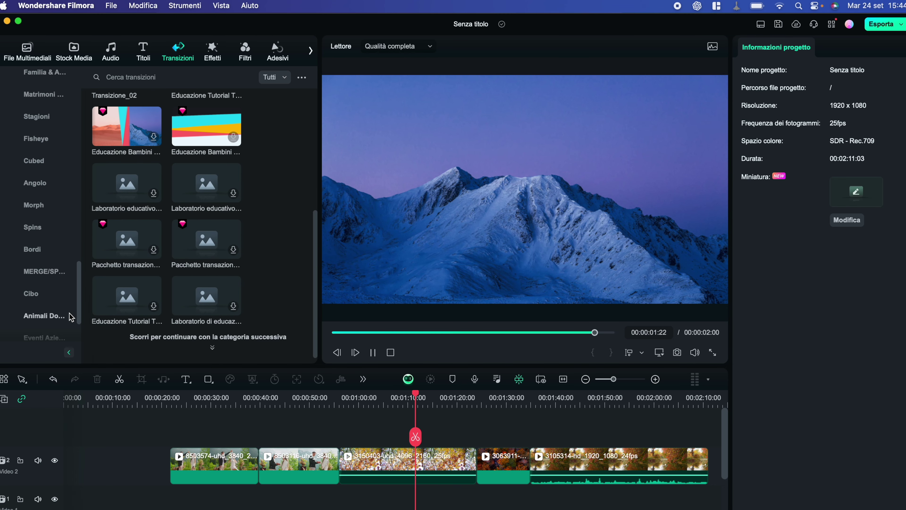
pyautogui.click(53, 307)
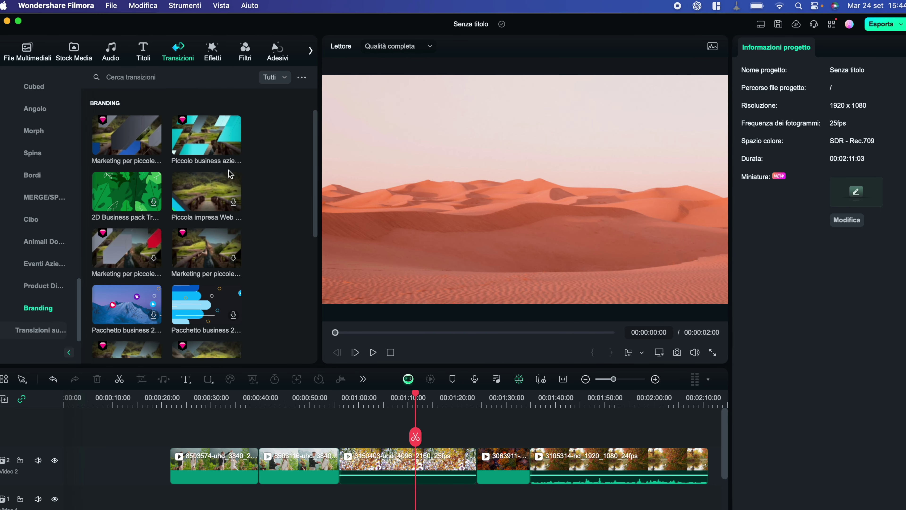
# Place the Divisione incrociata transition from MERGE/SPLIT between the 8503116 and 3150403 clips, and set its mode to Suffisso
pyautogui.scroll(10, 92, 159)
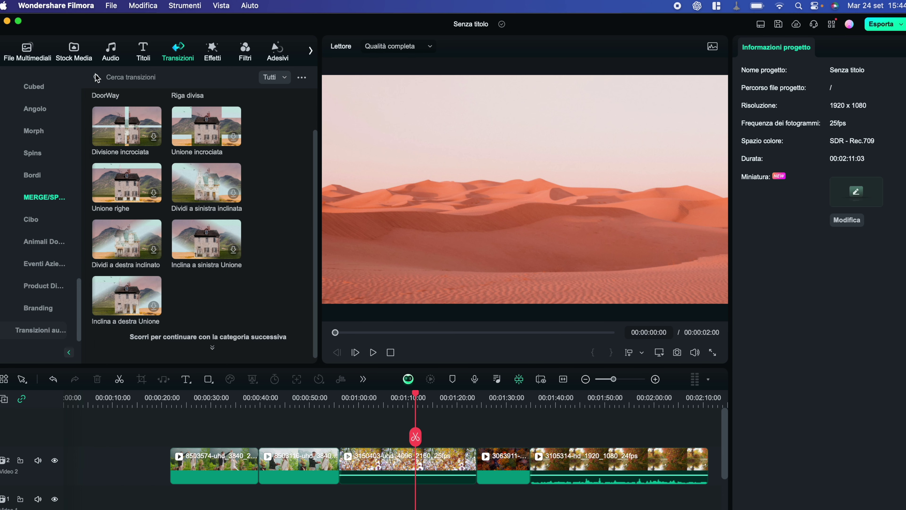
pyautogui.scroll(10, 48, 118)
pyautogui.scroll(3, 160, 114)
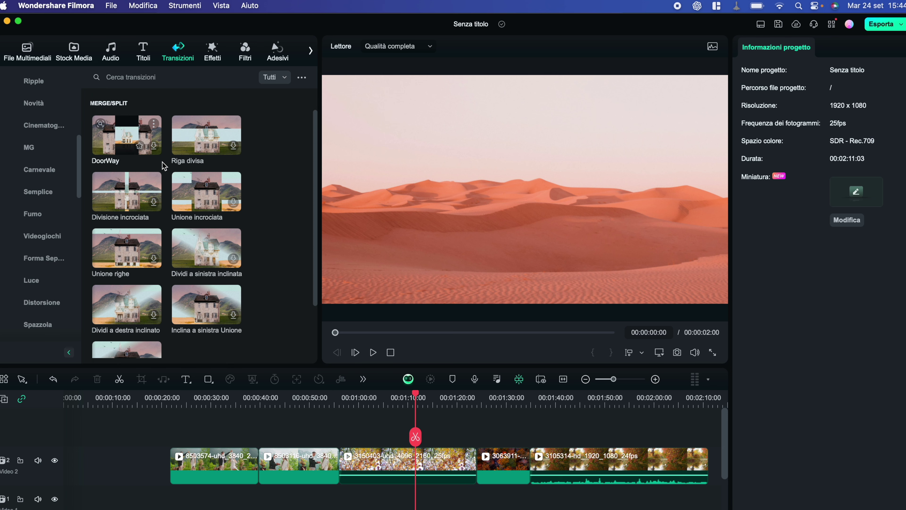
pyautogui.click(155, 206)
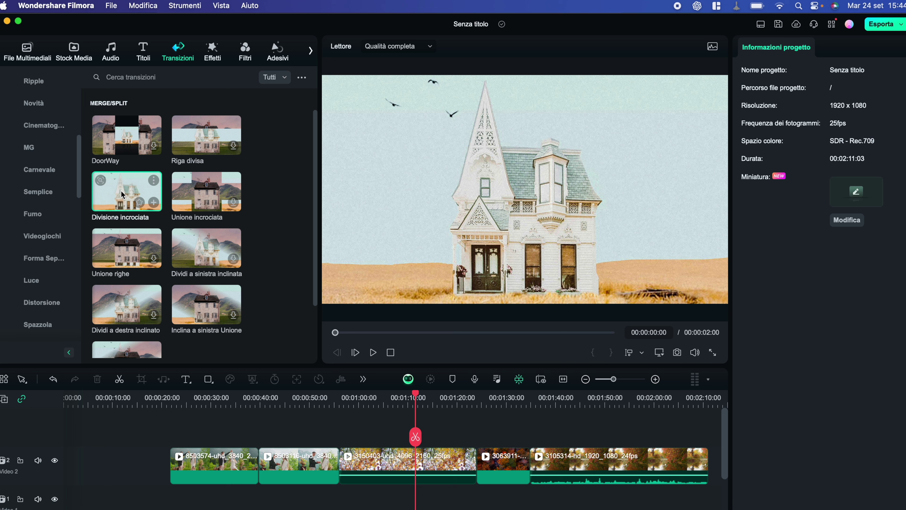
pyautogui.moveTo(112, 192); pyautogui.dragTo(346, 469)
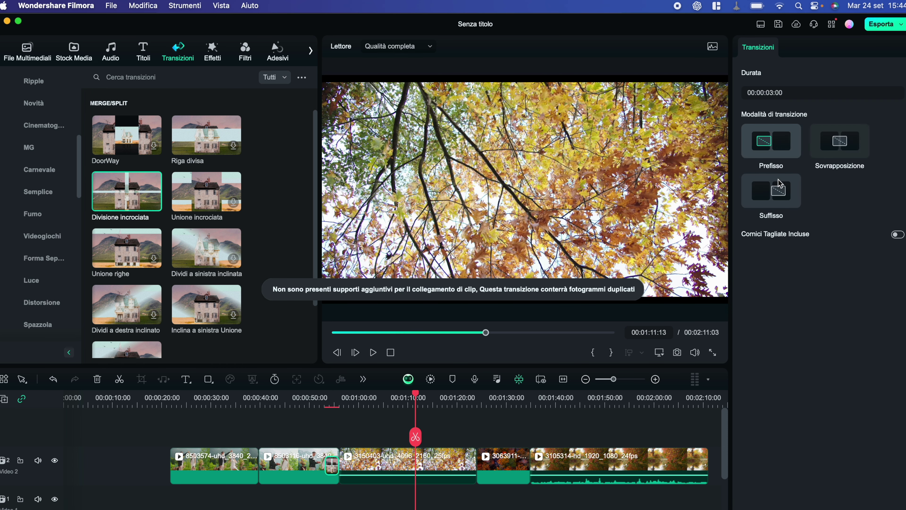
pyautogui.click(785, 150)
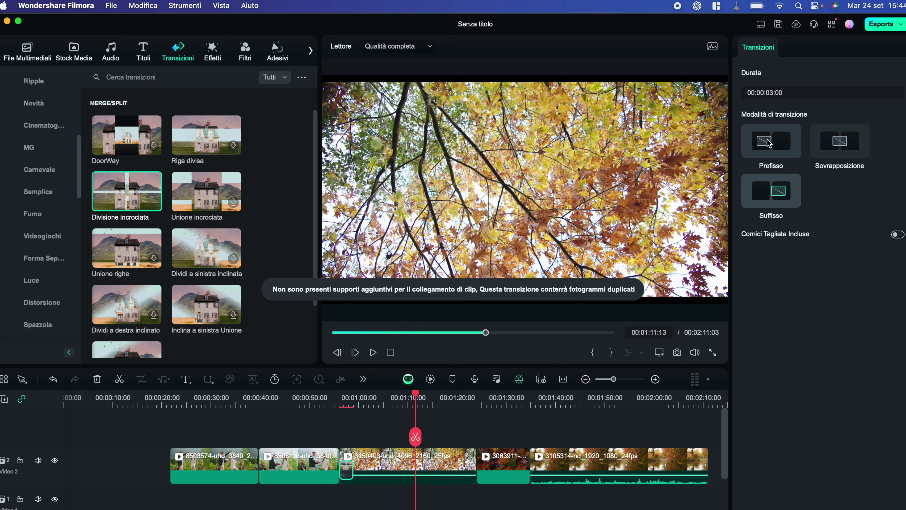
pyautogui.click(779, 190)
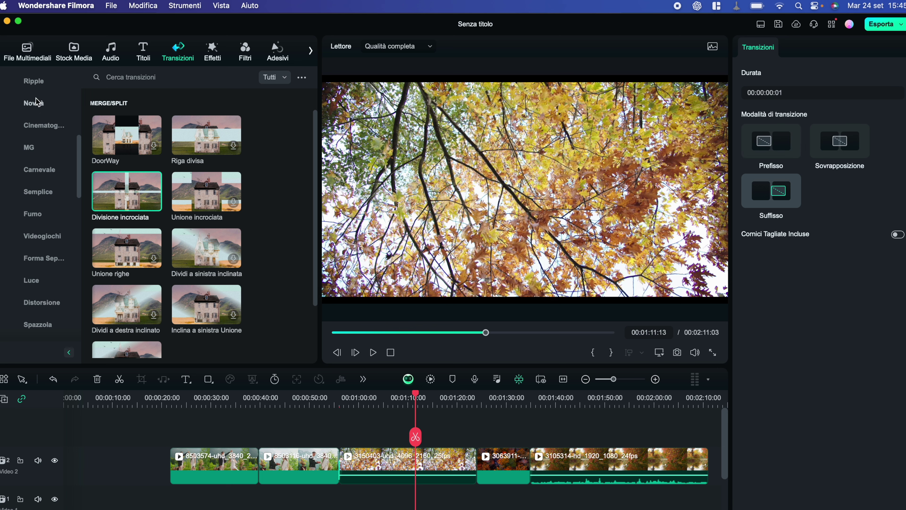
# Search the transitions library for halloween using the search history, and clear the search
pyautogui.click(278, 81)
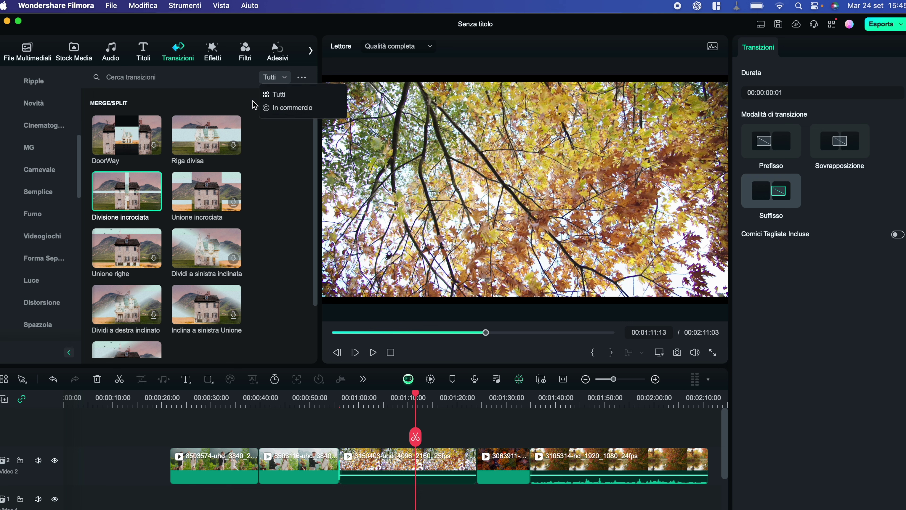
pyautogui.click(204, 78)
pyautogui.click(179, 79)
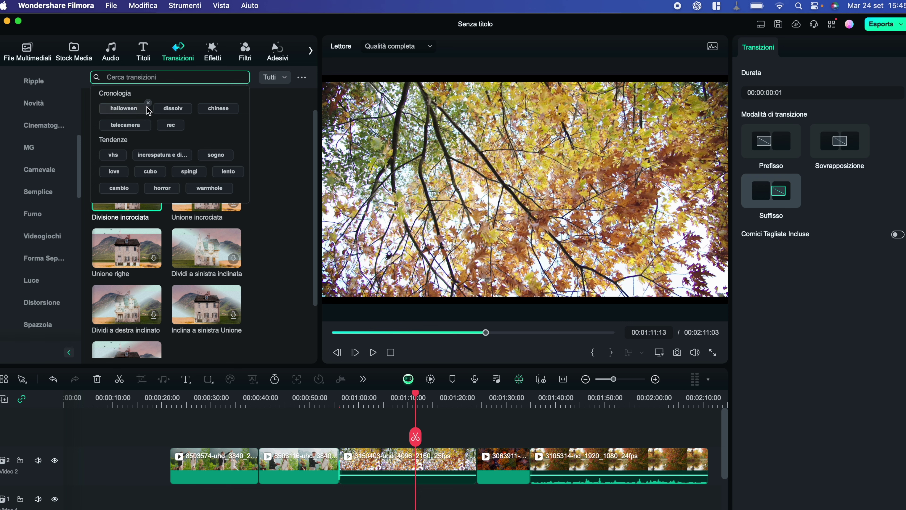
pyautogui.click(124, 109)
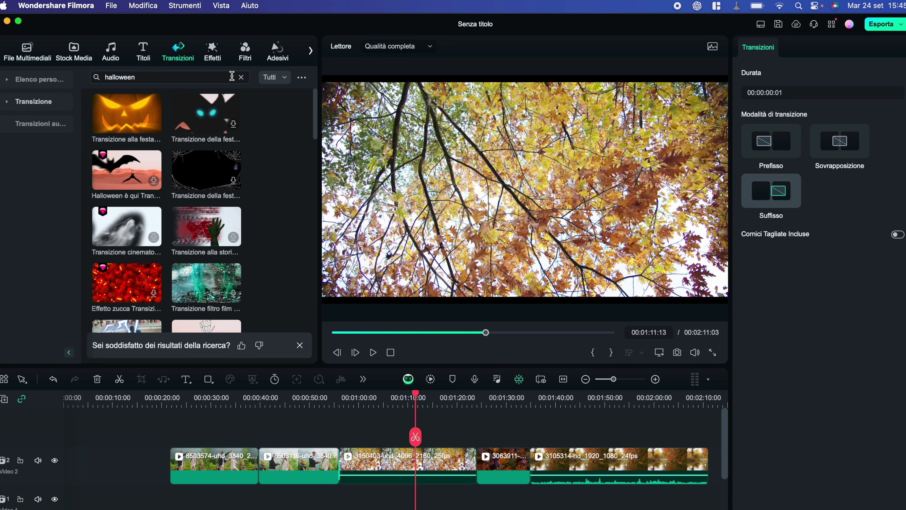
pyautogui.click(241, 77)
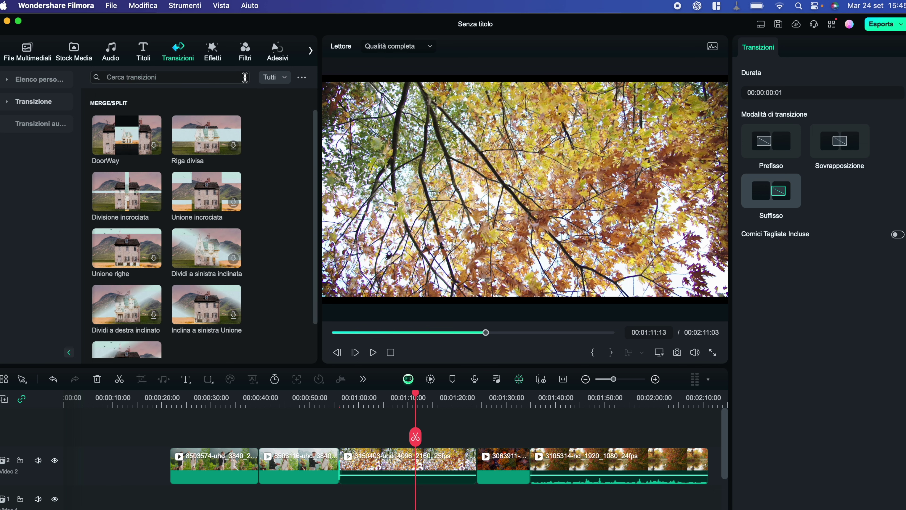
# Find transitions similar to DoorWay from MERGE/SPLIT, look through the results, and clear the similarity search
pyautogui.rightClick(129, 133)
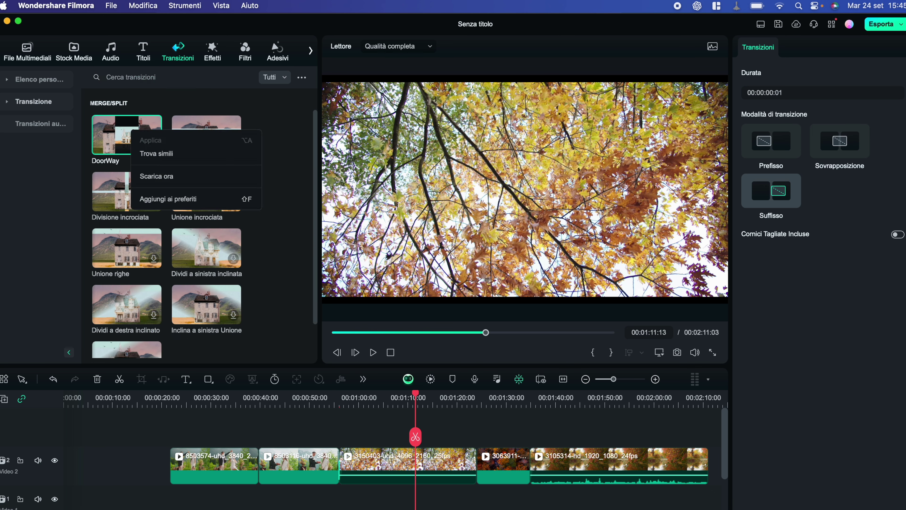
pyautogui.click(152, 154)
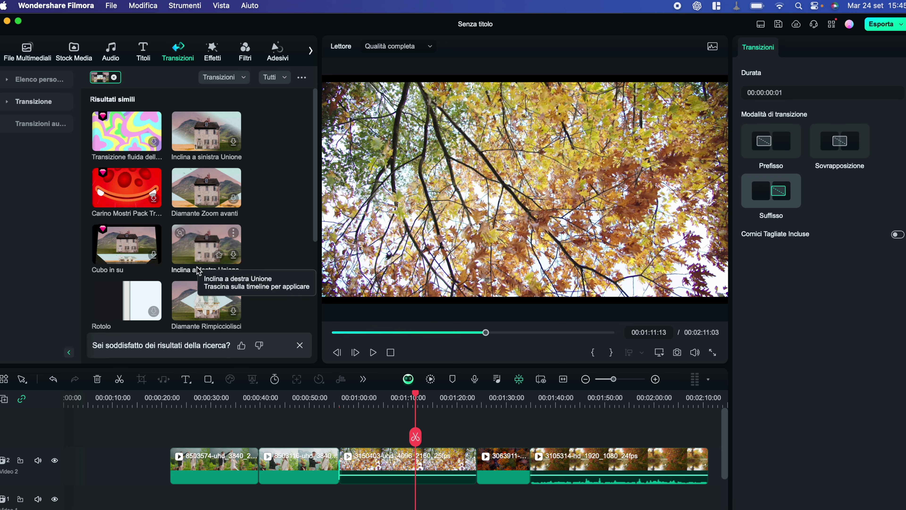
pyautogui.scroll(-4, 199, 272)
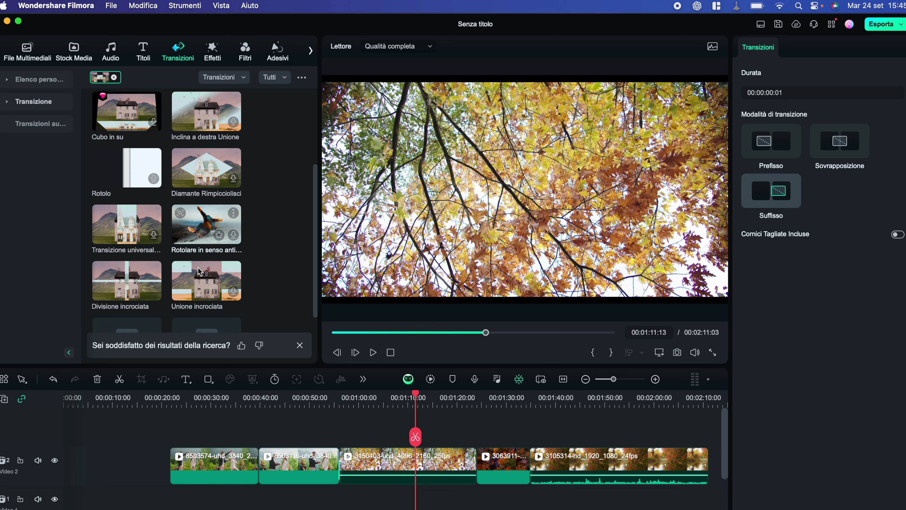
pyautogui.click(114, 77)
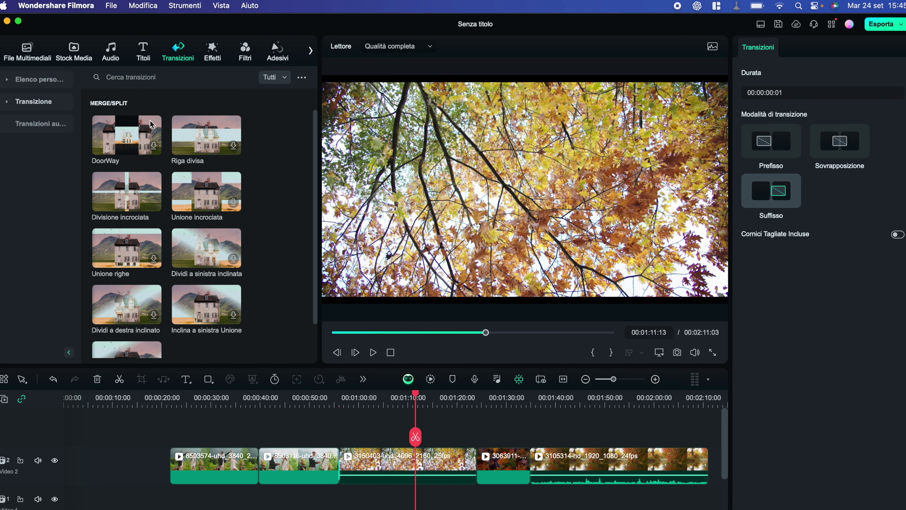
# Find transitions similar to Rettangolo Zoom indi... in the Bordi category, and clear the similarity search
pyautogui.scroll(-5, 147, 168)
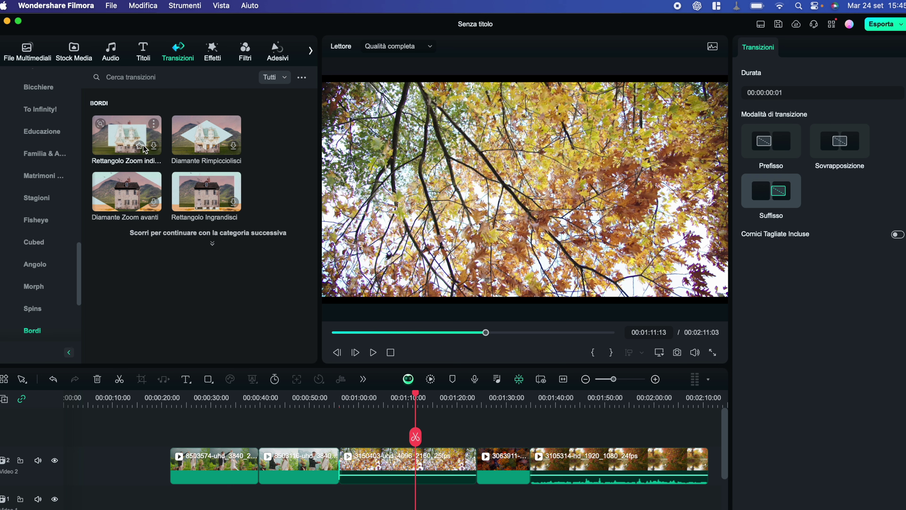
pyautogui.click(103, 126)
pyautogui.click(101, 124)
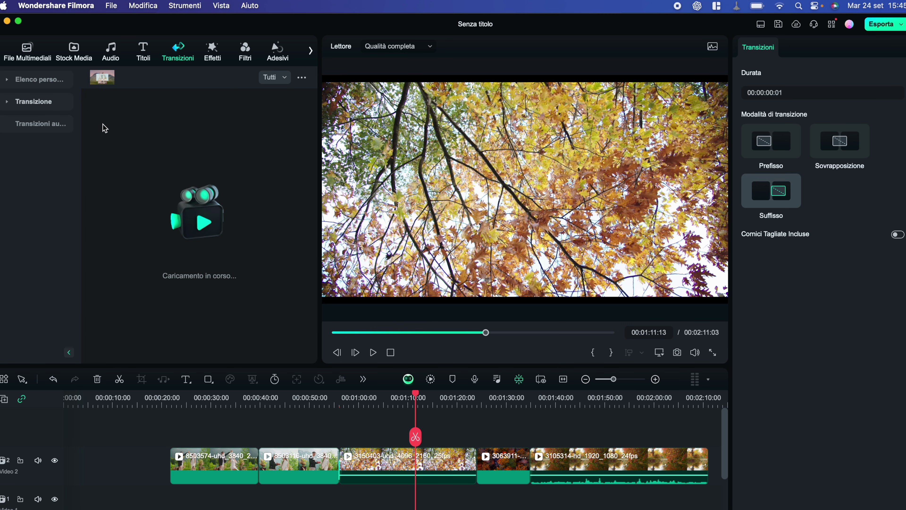
pyautogui.click(114, 77)
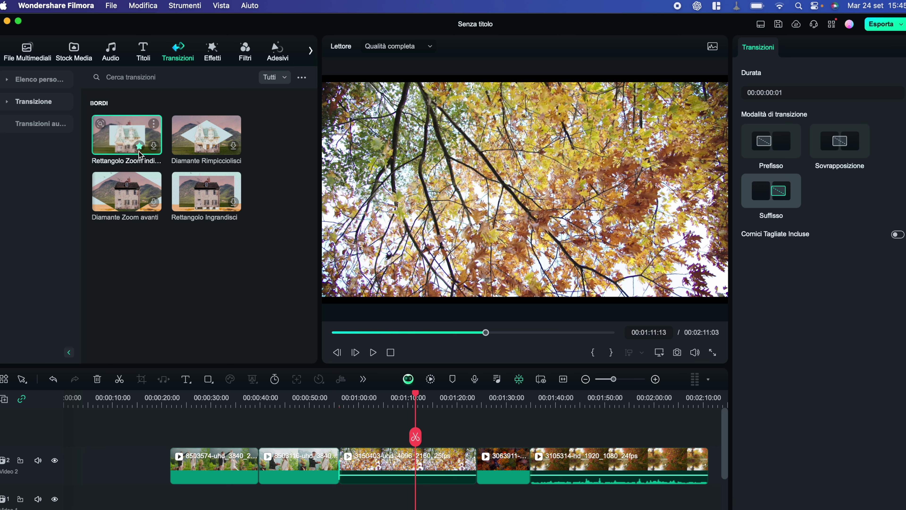
# Show the favourite transitions in the personal list and remove Rettangolo Zoom indi... from the favourites
pyautogui.click(8, 81)
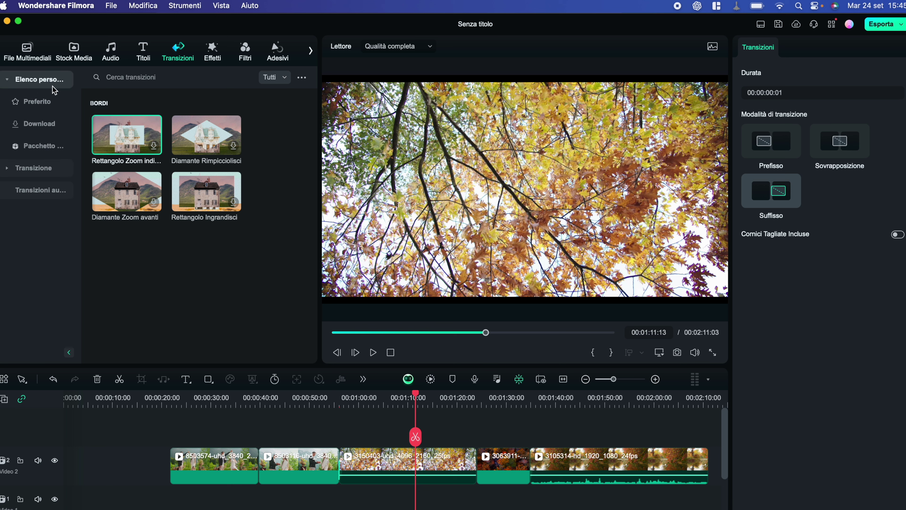
pyautogui.click(45, 104)
pyautogui.moveTo(154, 151)
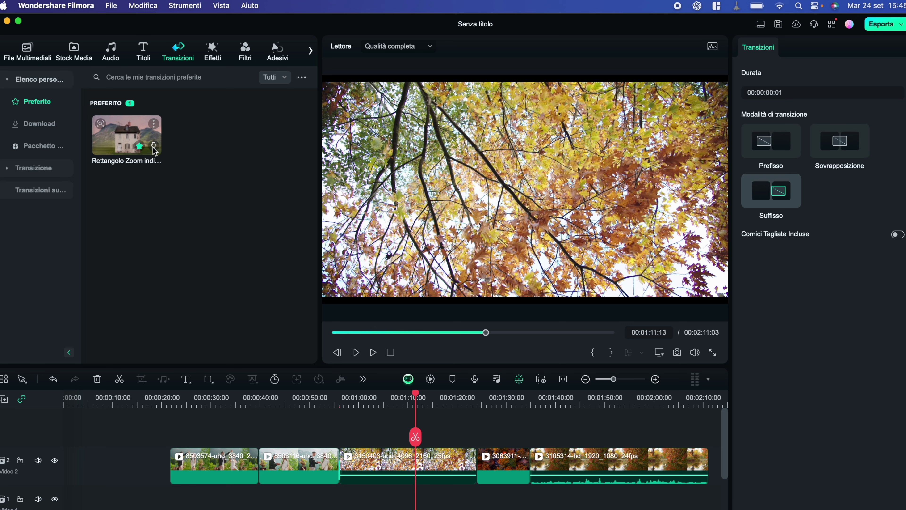
pyautogui.click(140, 146)
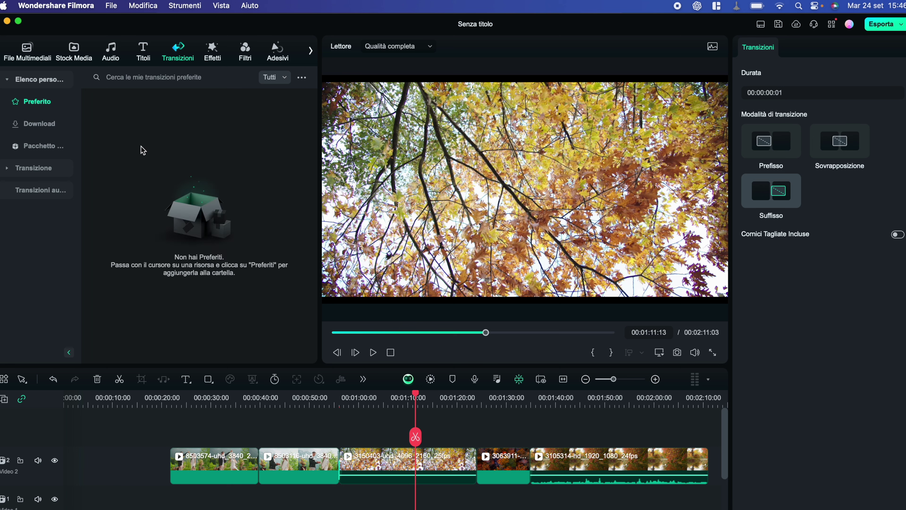
# Browse the downloaded transitions and the Pacchetto materiali section, and collapse the personal list
pyautogui.click(47, 128)
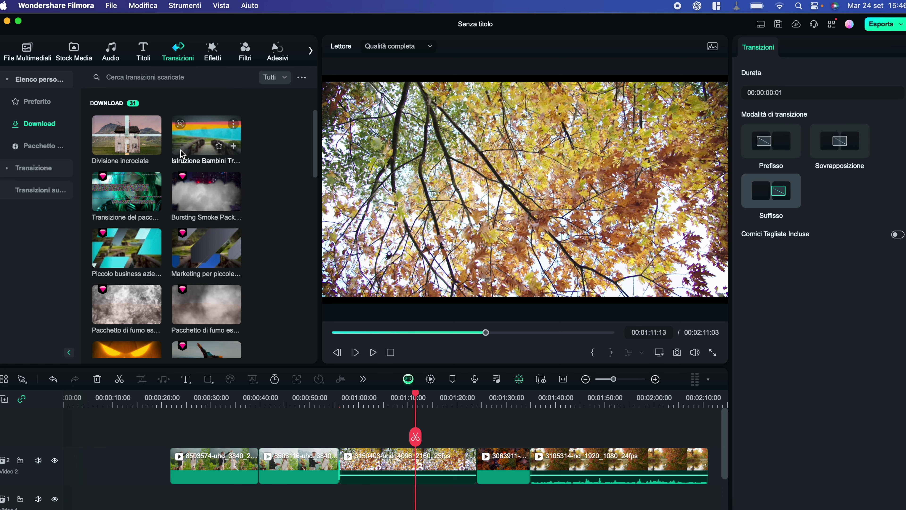
pyautogui.scroll(-2, 179, 125)
pyautogui.scroll(1, 130, 134)
pyautogui.scroll(-10, 131, 134)
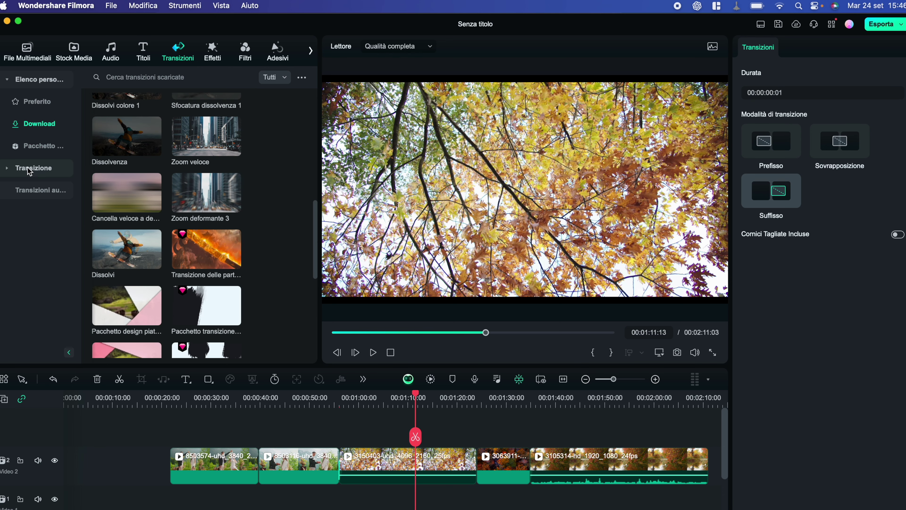
pyautogui.click(39, 148)
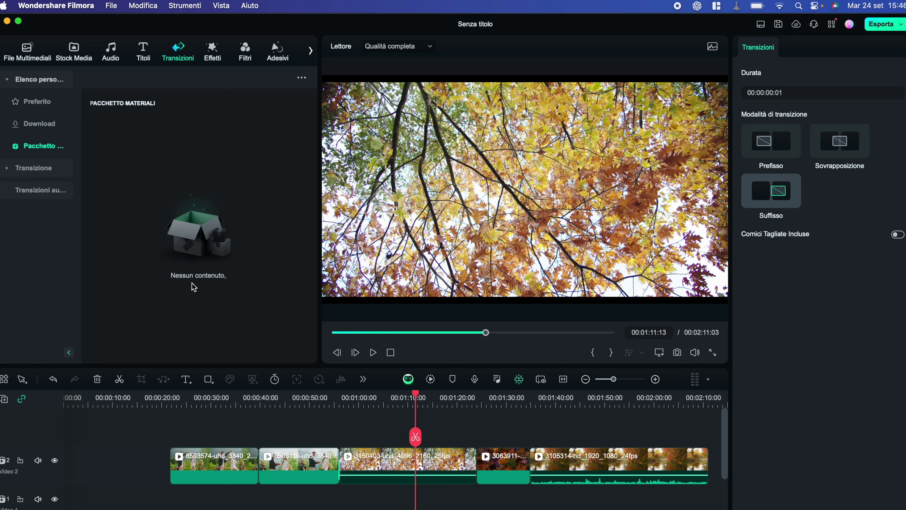
pyautogui.click(7, 83)
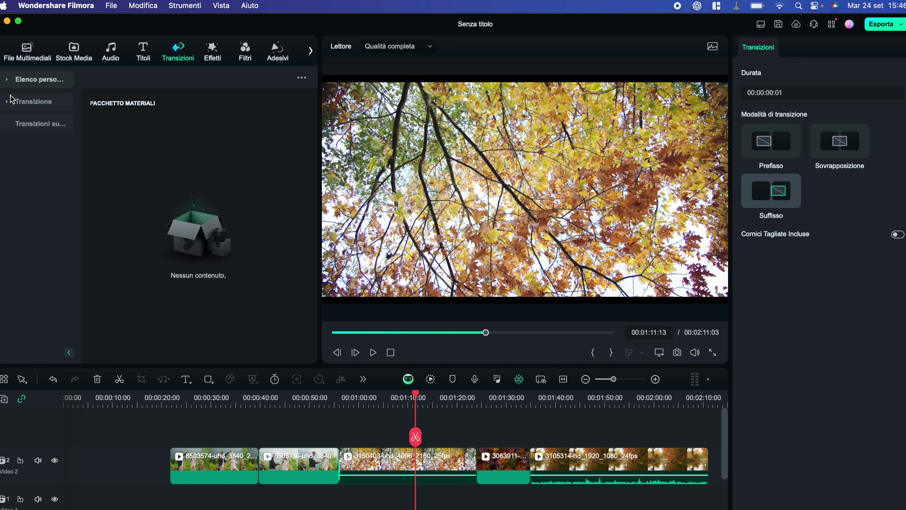
# Show the audio transitions, switch to the Tendenze category, and view the available options for the Dissolvi transition
pyautogui.click(5, 124)
pyautogui.click(7, 102)
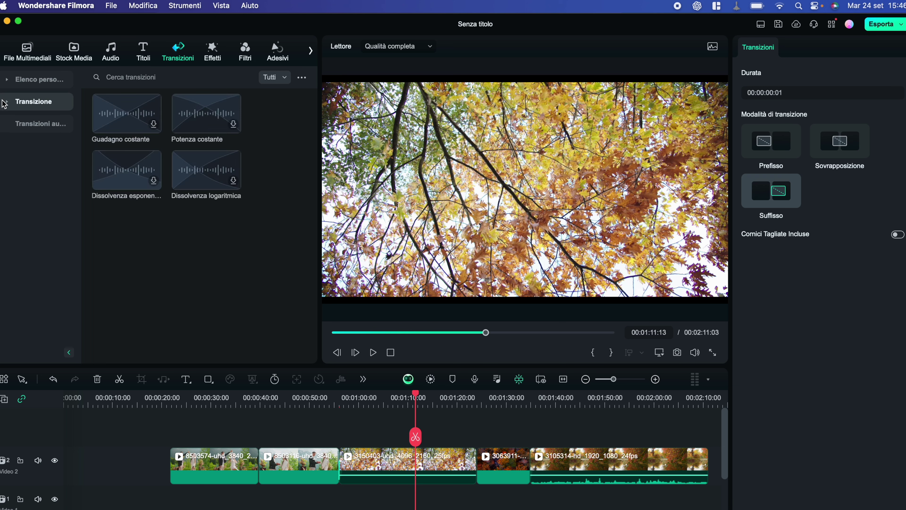
pyautogui.rightClick(138, 147)
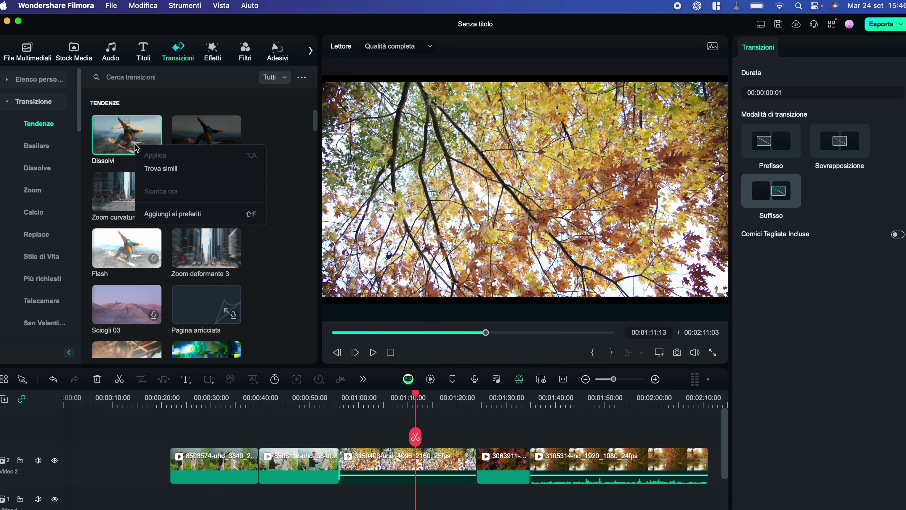
pyautogui.click(112, 143)
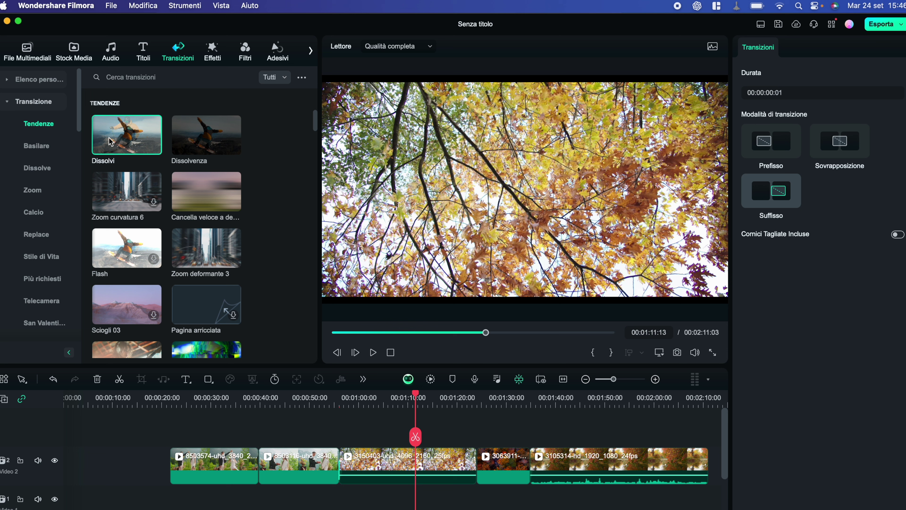
# Select all five timeline clips, check the apply option for the Dissolvi transition, and clear the selection
pyautogui.moveTo(205, 426); pyautogui.dragTo(560, 495)
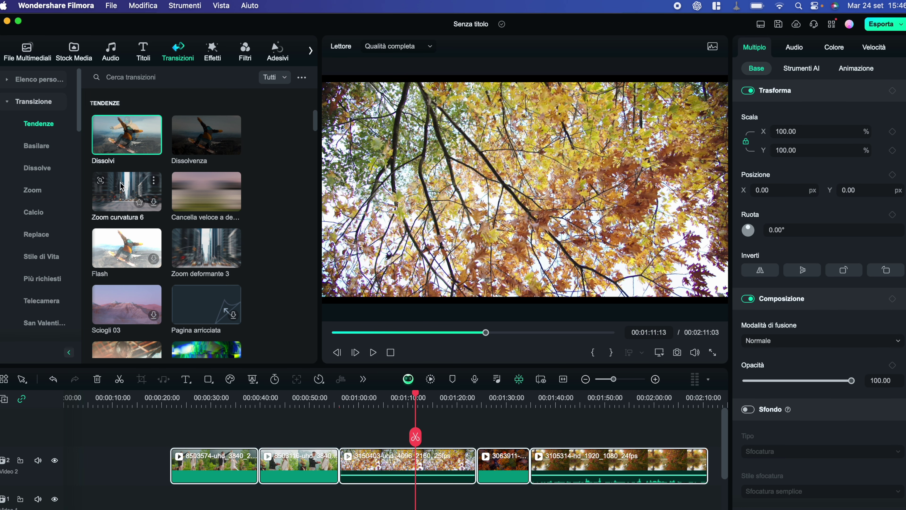
pyautogui.rightClick(137, 147)
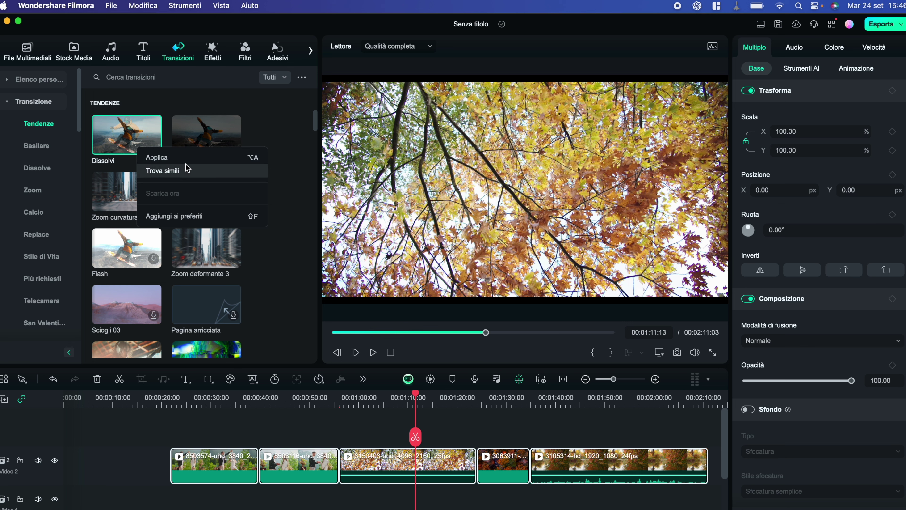
pyautogui.click(230, 418)
pyautogui.moveTo(228, 416); pyautogui.dragTo(423, 448)
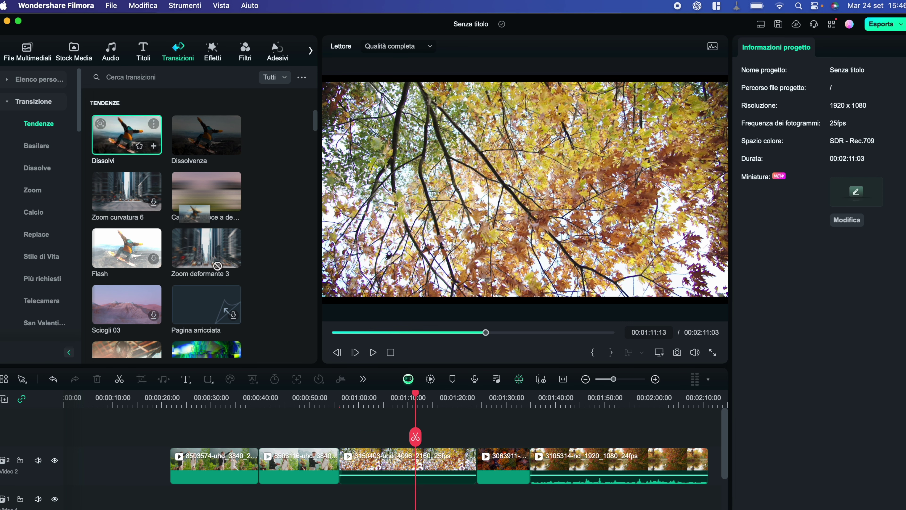
pyautogui.moveTo(100, 146); pyautogui.dragTo(113, 115)
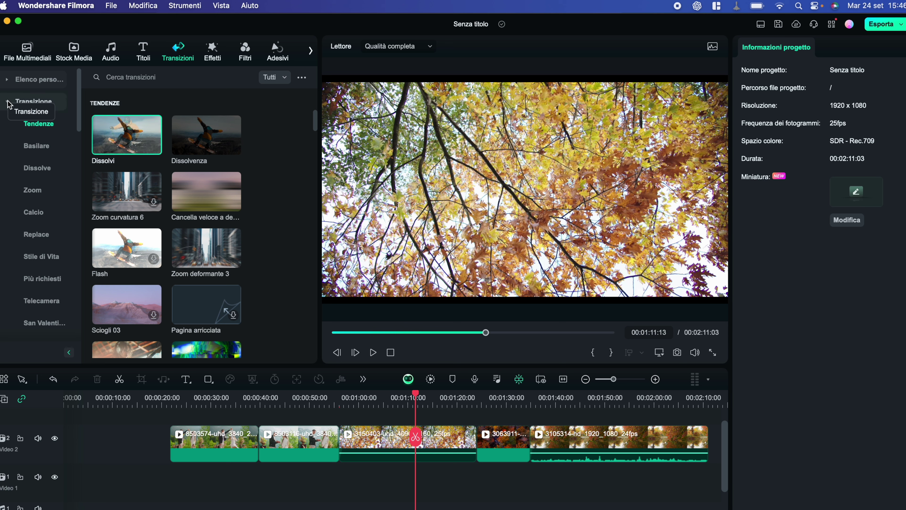
# Try to place the Dissolvenza logaritmica audio transition at the cuts before the 3150403 and 8503116 clips
pyautogui.click(32, 101)
pyautogui.click(33, 124)
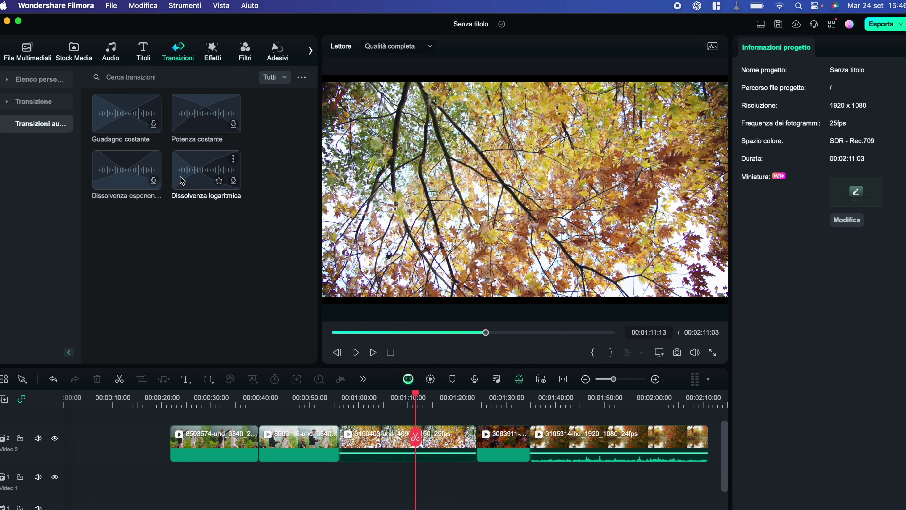
pyautogui.moveTo(179, 176); pyautogui.dragTo(351, 456)
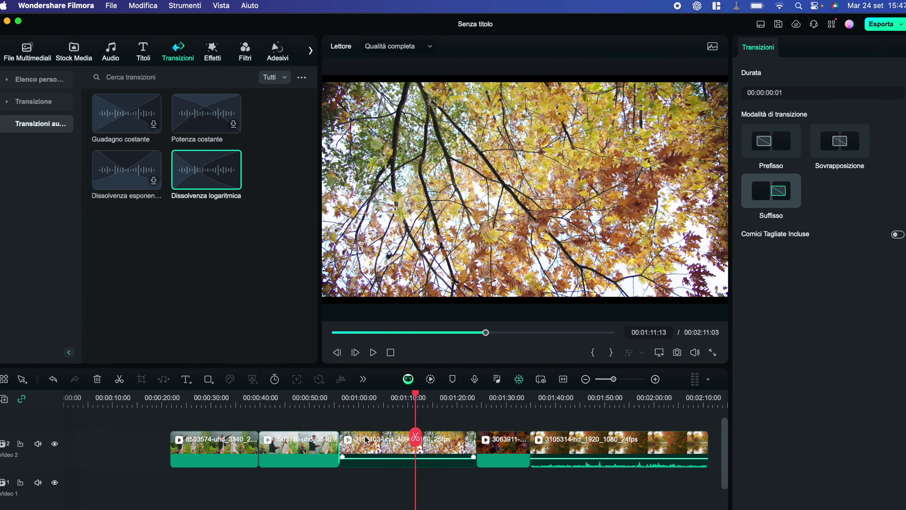
pyautogui.moveTo(207, 171)
pyautogui.mouseDown()
pyautogui.moveTo(293, 452)
pyautogui.moveTo(264, 452)
pyautogui.mouseUp()
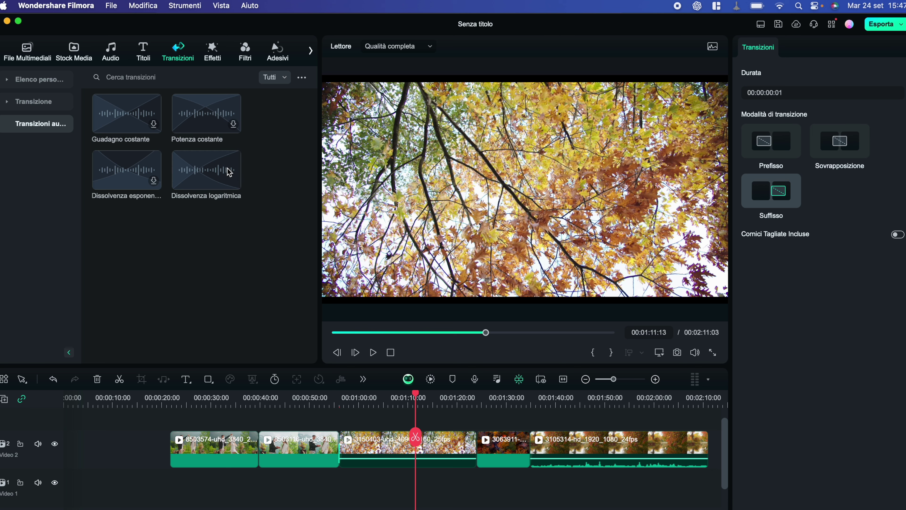
# View the options of the Dissolvenza logaritmica and Dissolvenza esponen... audio transitions without choosing any
pyautogui.rightClick(189, 160)
pyautogui.click(171, 248)
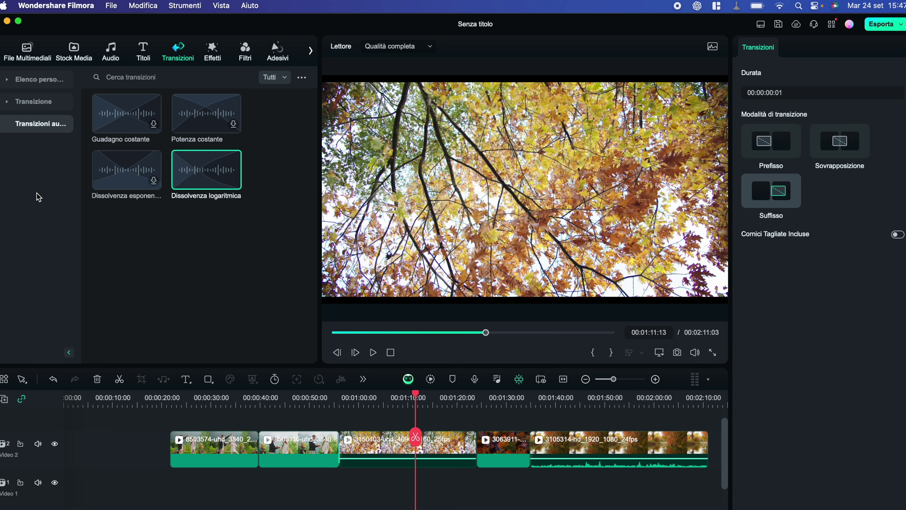
pyautogui.rightClick(118, 185)
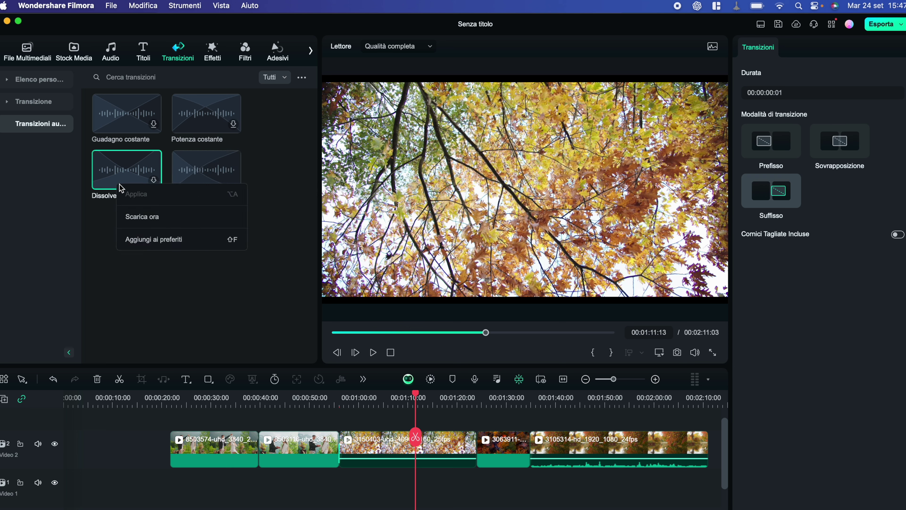
pyautogui.click(139, 224)
pyautogui.rightClick(106, 167)
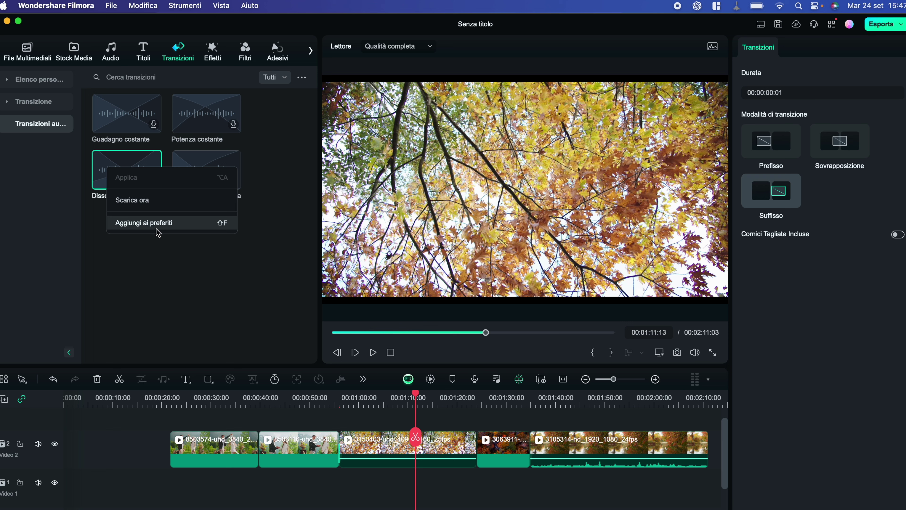
pyautogui.click(156, 248)
# Place the Zoom curvatura 6 transition from Tendenze at the end of the 3150403 clip and view its options
pyautogui.click(38, 104)
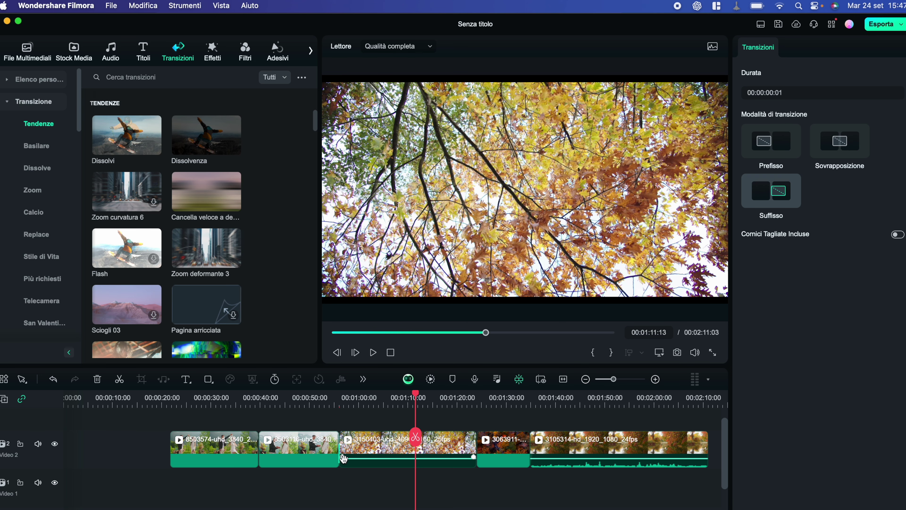
pyautogui.moveTo(121, 204); pyautogui.dragTo(471, 447)
pyautogui.rightClick(470, 454)
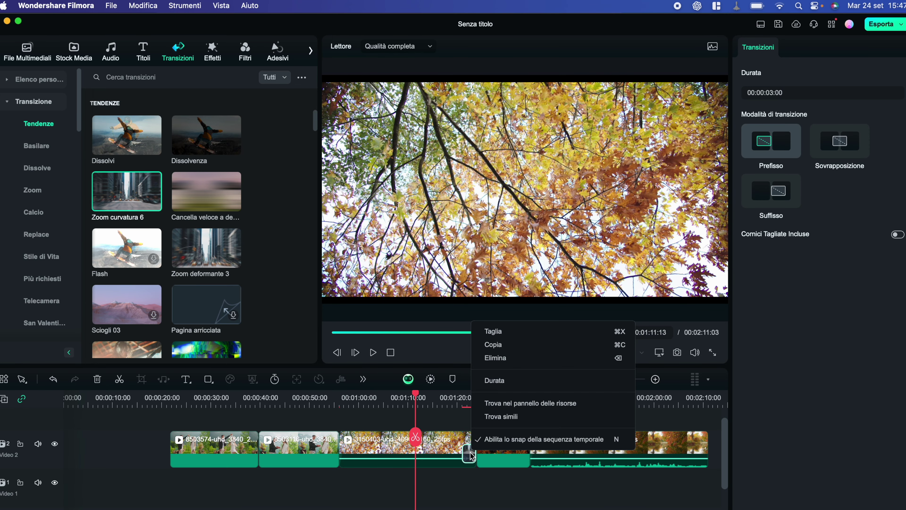
pyautogui.click(471, 456)
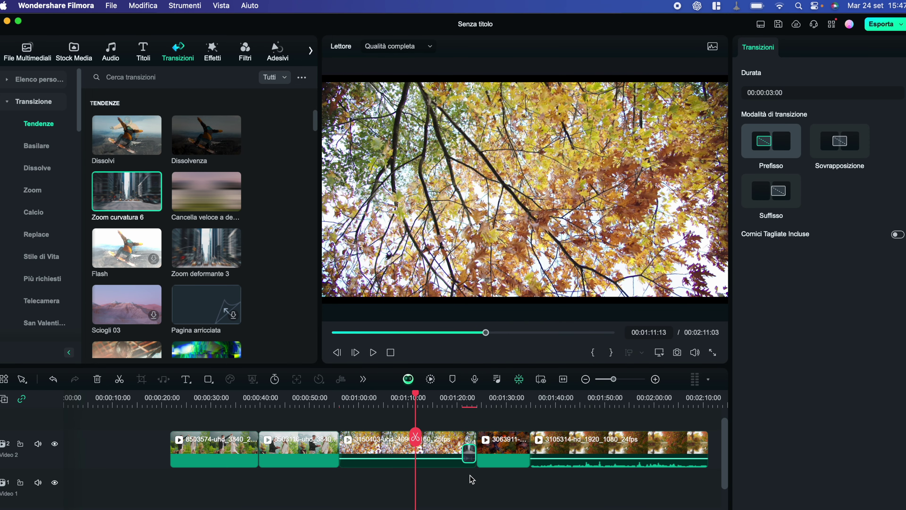
# Set the duration of the Zoom curvatura 6 transition on the timeline to 00:00:05:00
pyautogui.rightClick(471, 458)
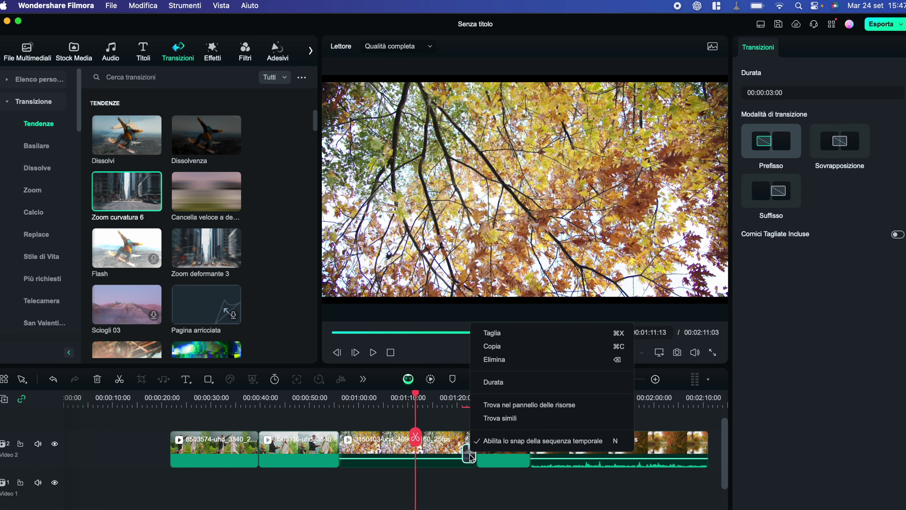
pyautogui.click(528, 383)
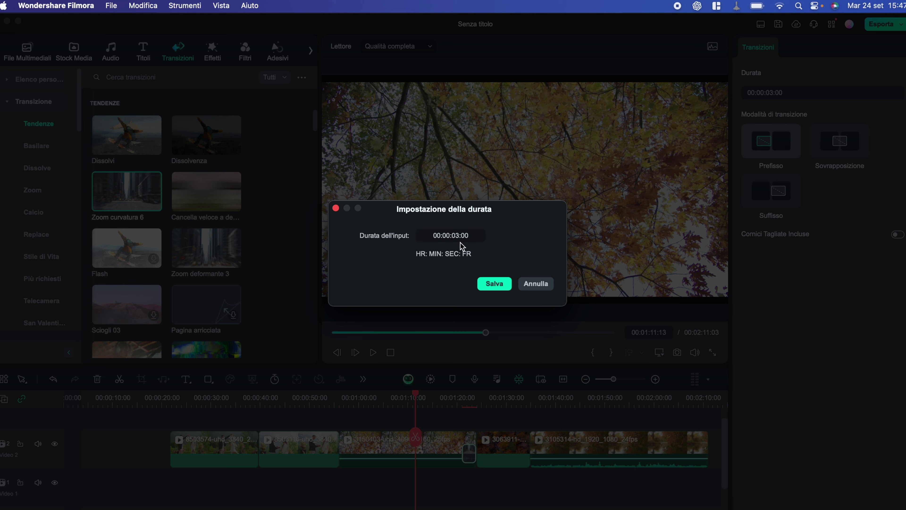
pyautogui.click(457, 236)
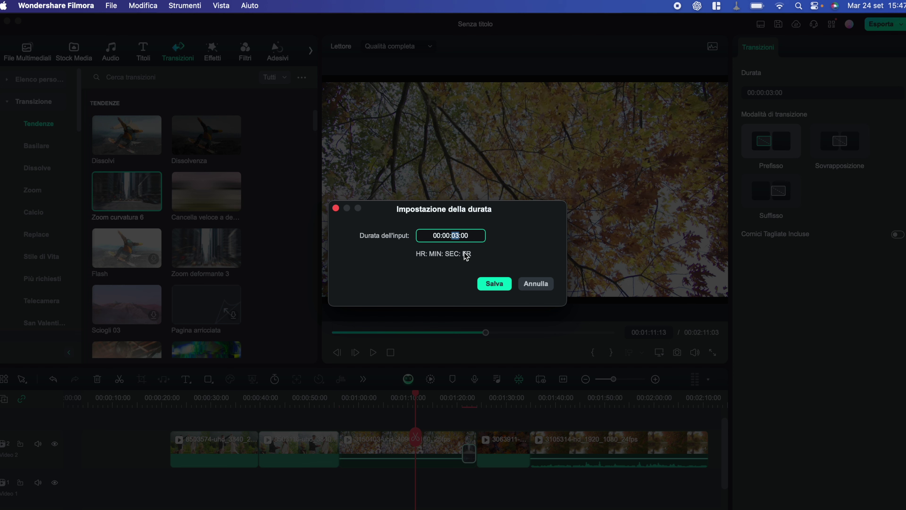
pyautogui.write('5')
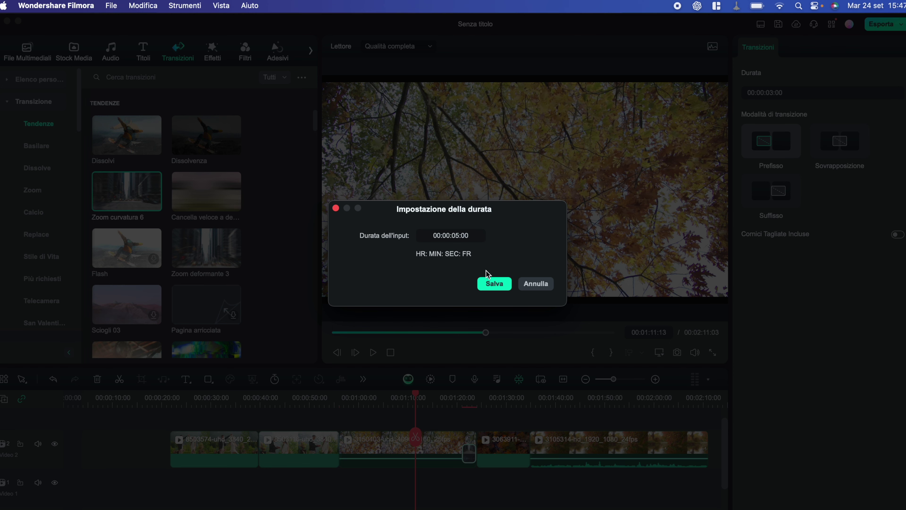
pyautogui.click(495, 287)
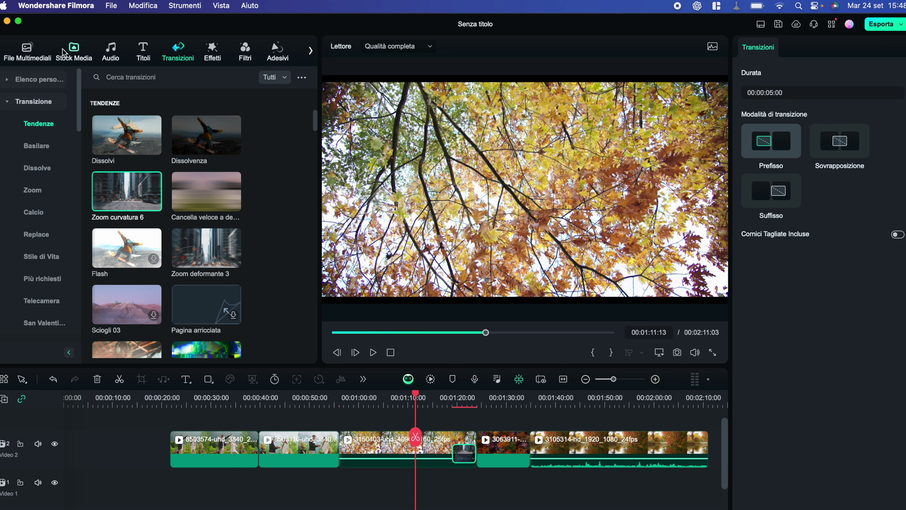
# Examine the default transition duration (Durata della transizione) and its unit options in the Modifica preferences, and apply the preferences
pyautogui.click(56, 6)
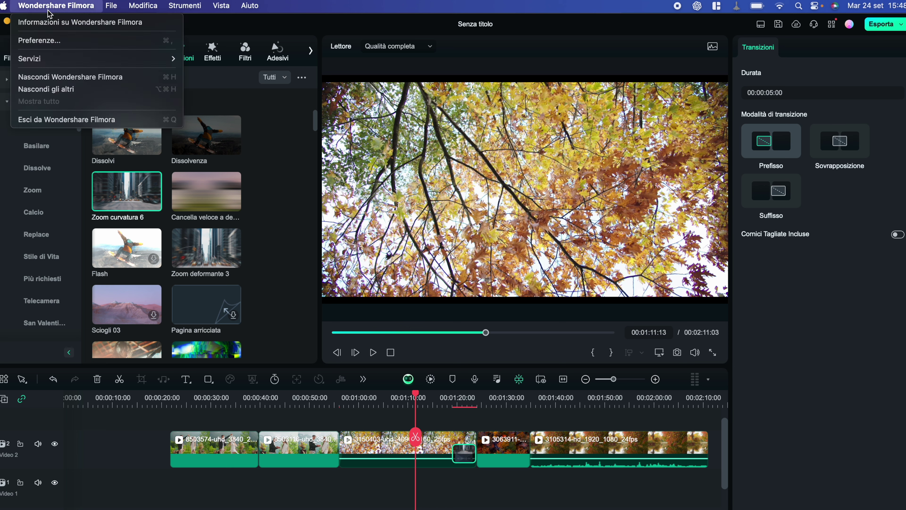
pyautogui.click(59, 40)
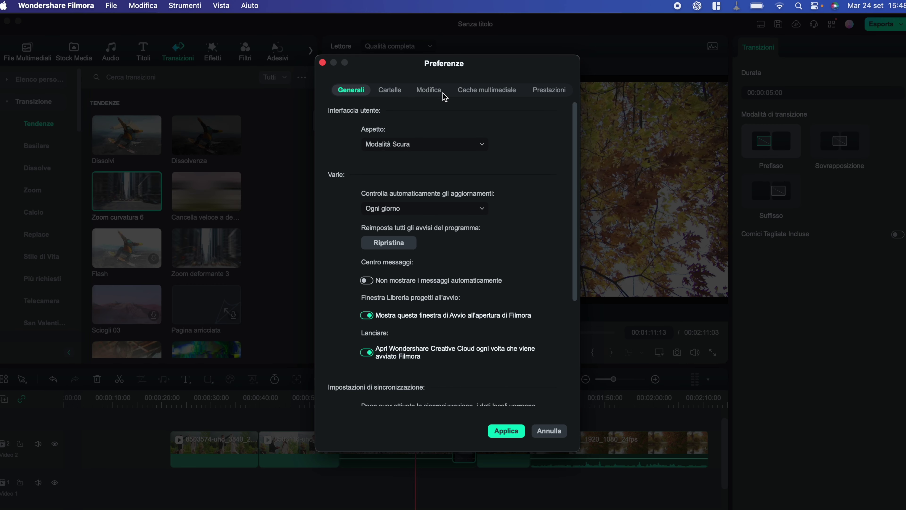
pyautogui.click(433, 93)
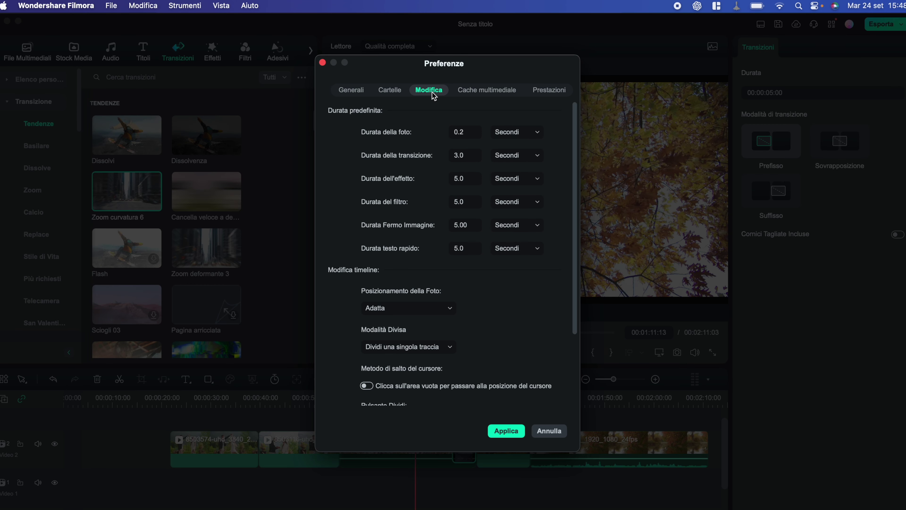
pyautogui.click(460, 157)
pyautogui.click(514, 155)
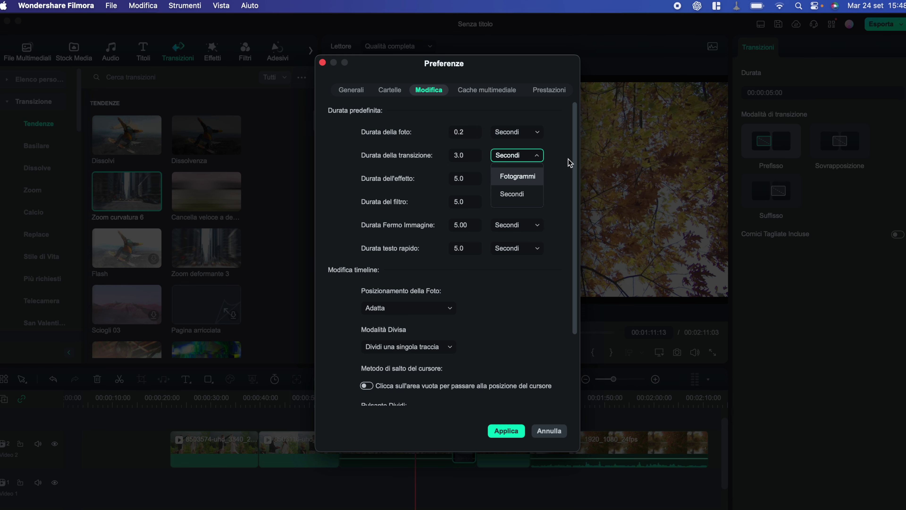
pyautogui.click(498, 156)
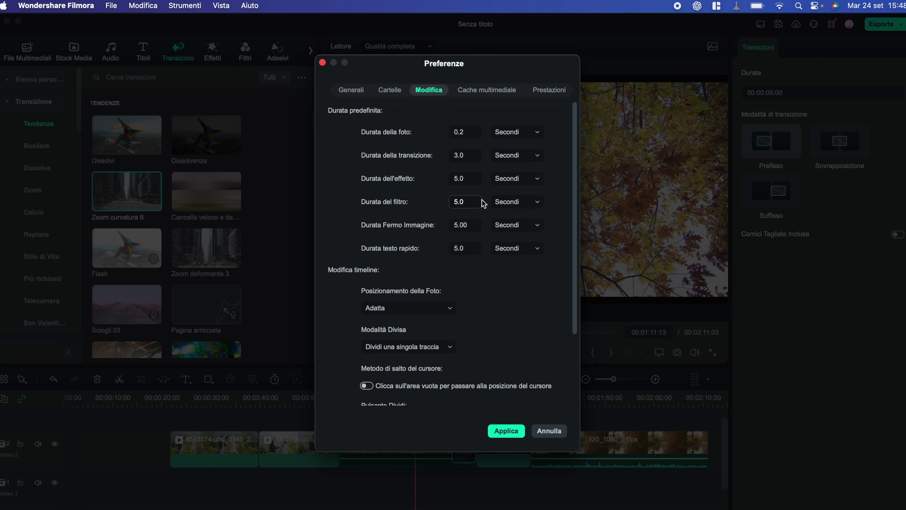
pyautogui.click(507, 437)
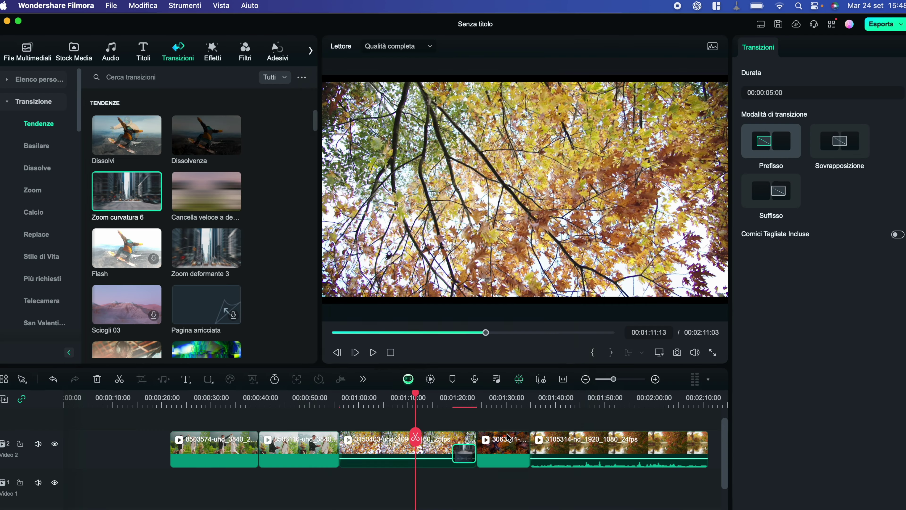